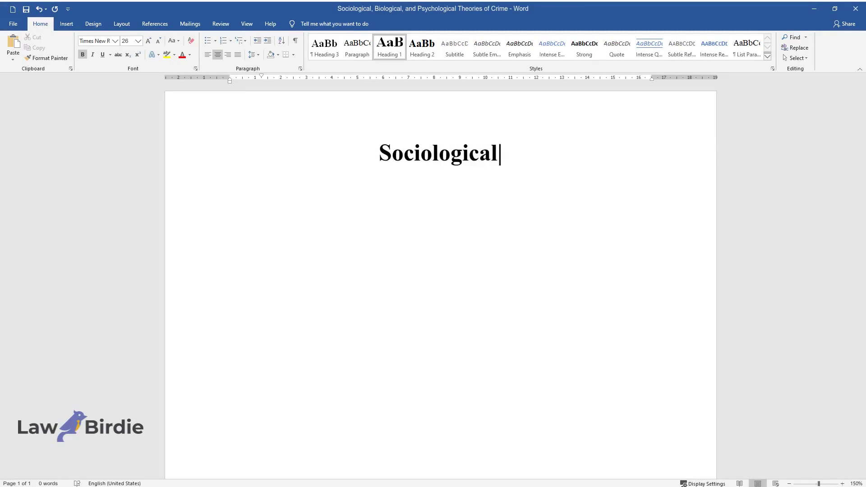
Complete the title so it reads 'Sociological, Biological, and Psychological Theories of Crime'
type("Psychological Theories")
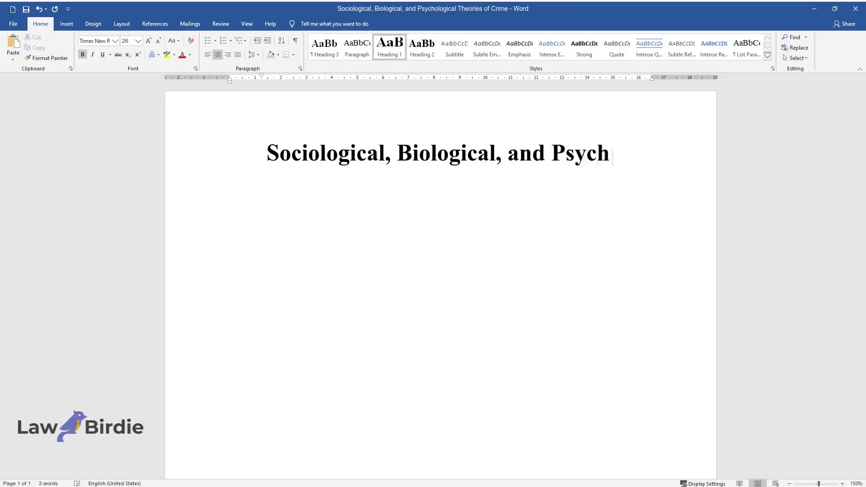
type(" of Crime")
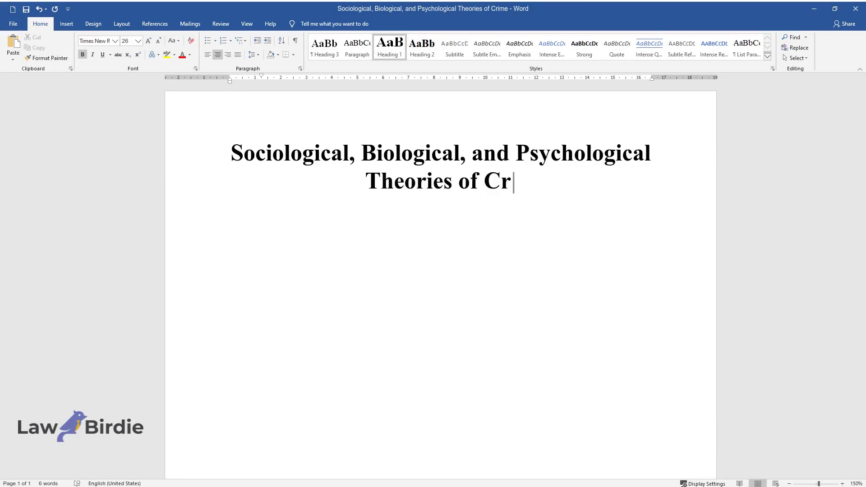
Add an 'Introduction' heading and begin its paragraph with 'Crime is a very complicated phenomenon…'
key("Return")
type("Introduction")
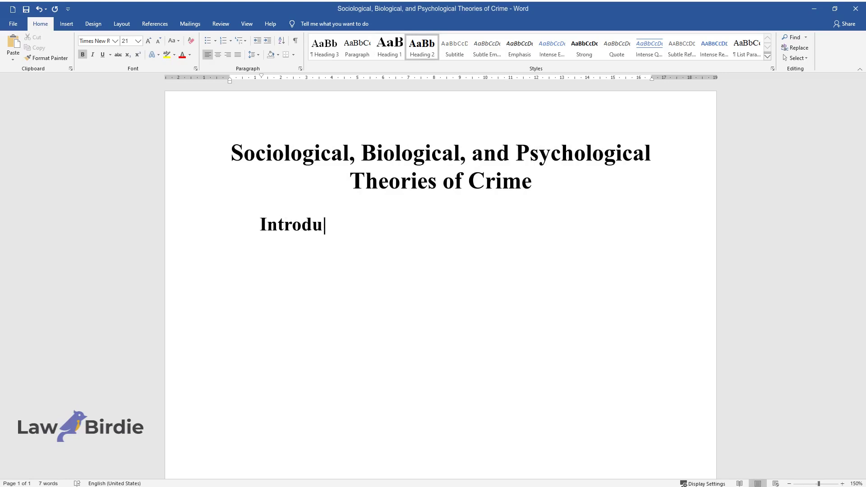
key("Return")
type("Crime is a very complicated phenomen")
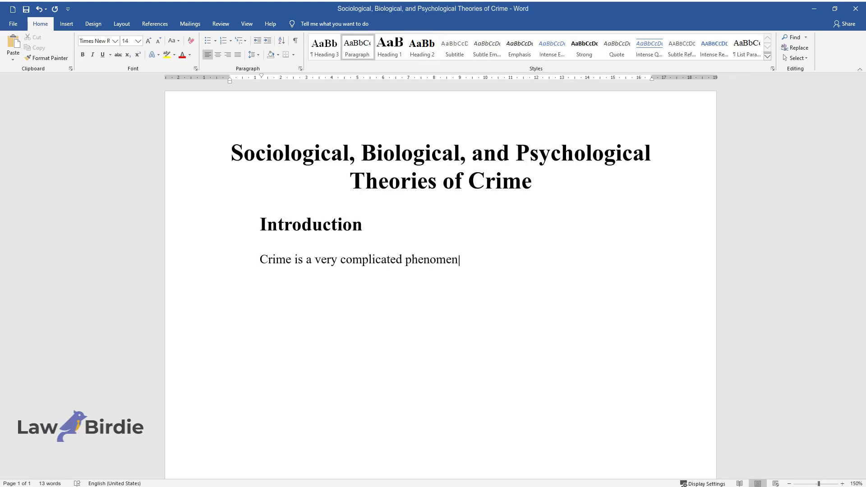
type("on that cannot be adequately expl")
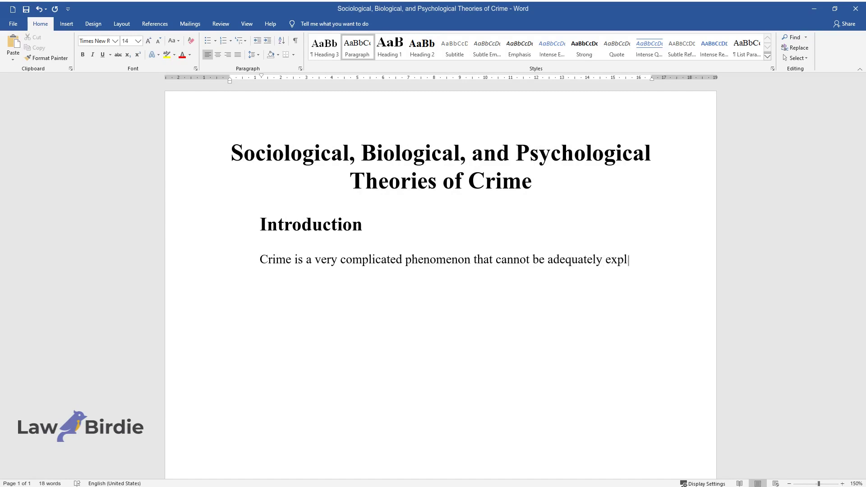
type("ained by a single theory or theoretical framework. It is an unlawful act that is punishable by law. Theft, robbery, sexual assault,")
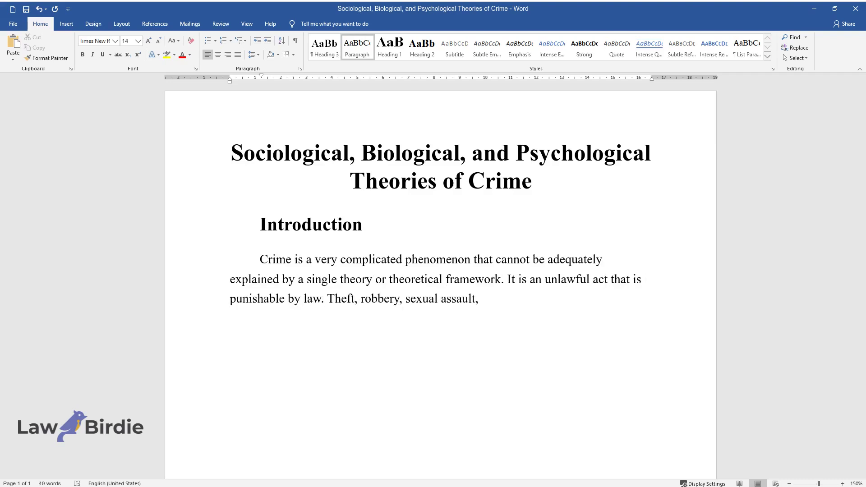
type(" and manslaughter are examples of crimes done against humanity. When descr")
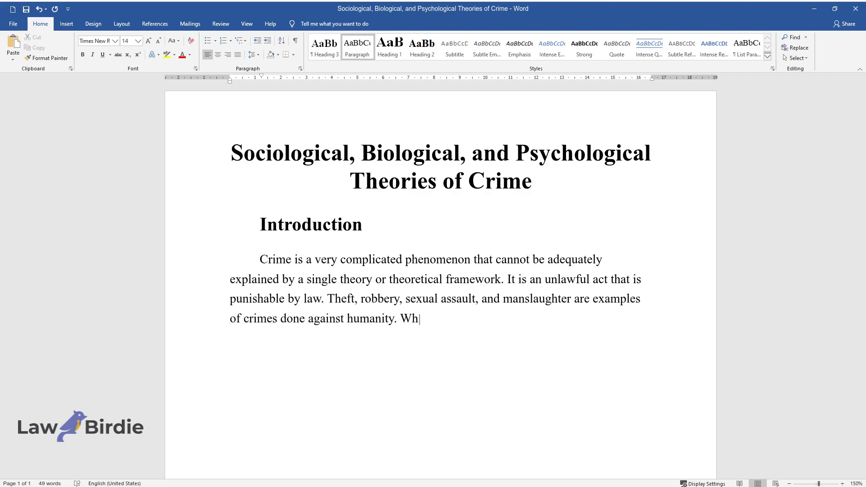
type("ibing the reasons for each of these crimes, different theo")
type("ries are offered to determine wh")
type("at leads offenders to commit these acts. This essay inten")
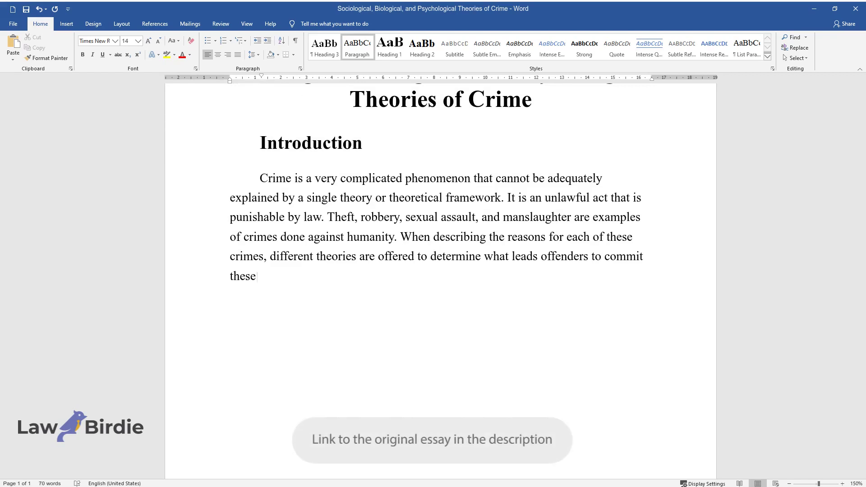
type("ds to discuss the sociological, biological, and psychological theories of")
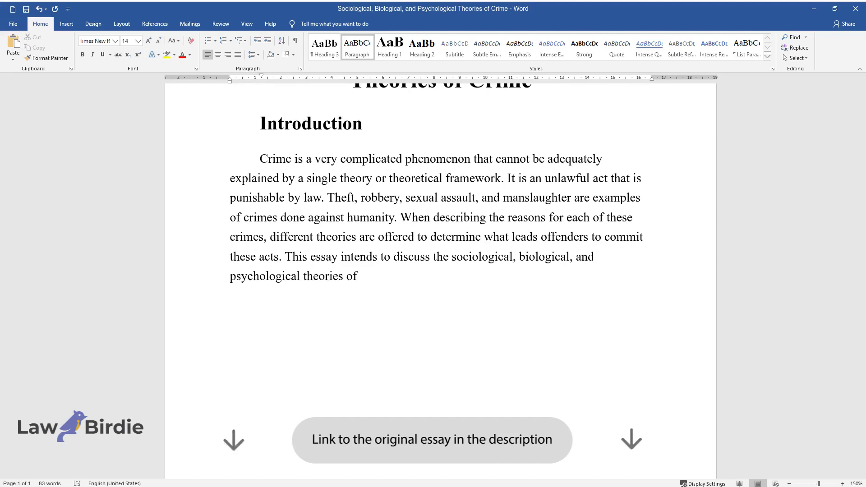
type(" crime causation concerning human ")
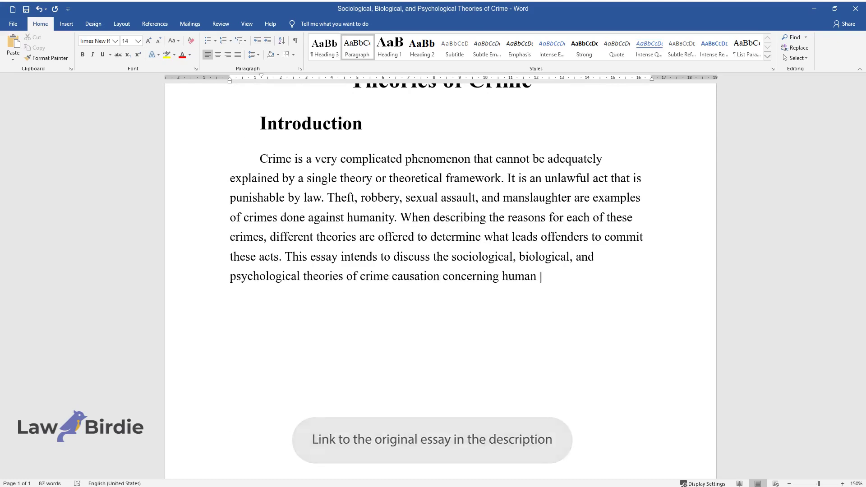
type("behavior and action.")
Add the 'Biological Theories of Crime' heading and write its paragraph on genetic predisposition
key("Return")
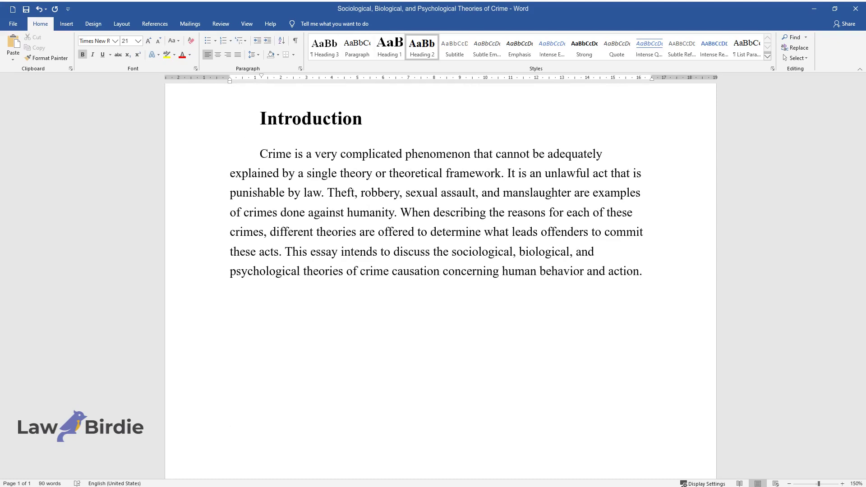
type("Biological Theories of Crime")
key("Return")
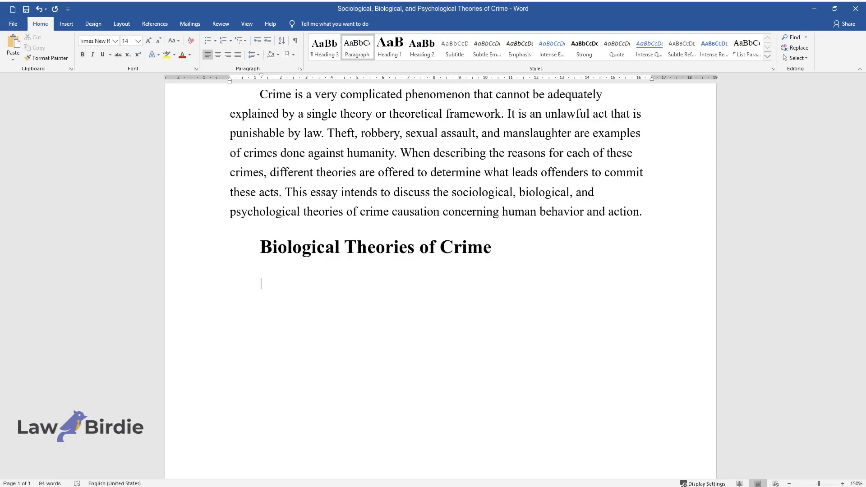
type("Biological theories of crime")
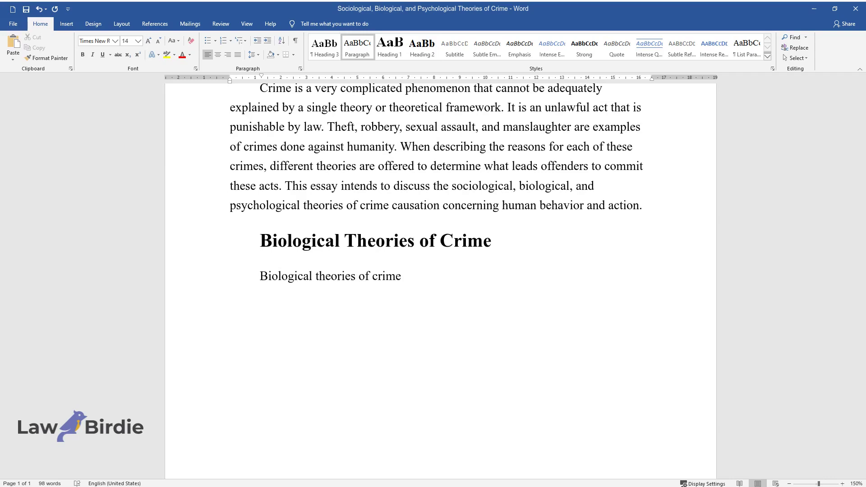
type(" hold that people commit crimes du")
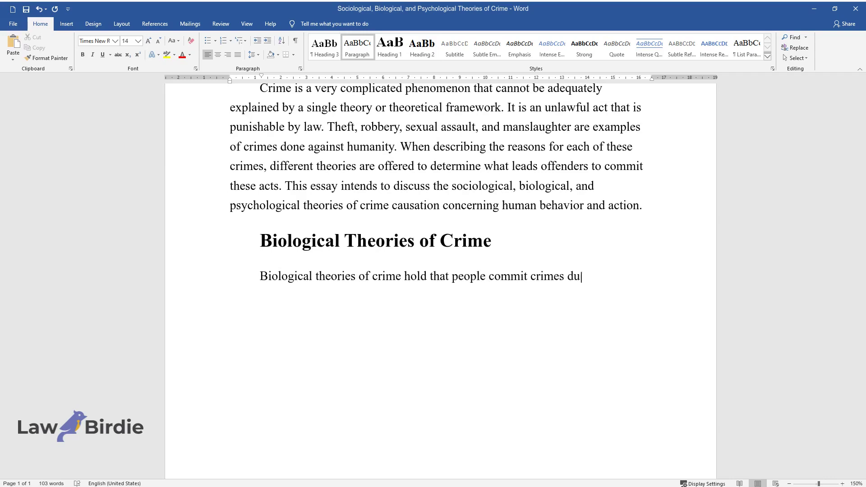
type("e to genetic predispositions or ne")
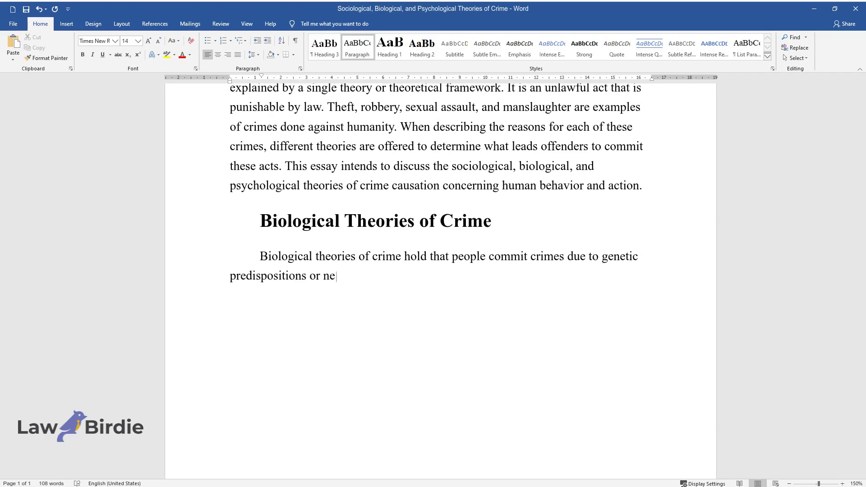
type("urological defects that favor cri")
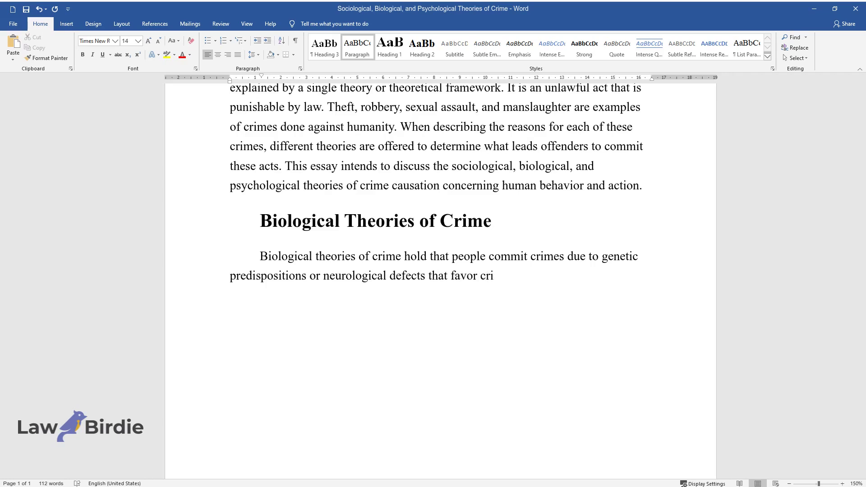
type("minal conduct. As per Barlow and Kauzlarich, another assump")
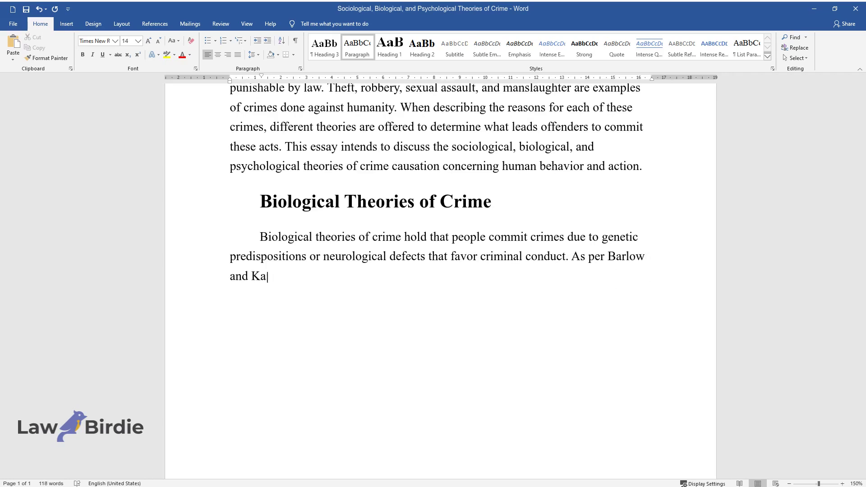
type("tion of these theories is that an individual's physical qualities and traits l")
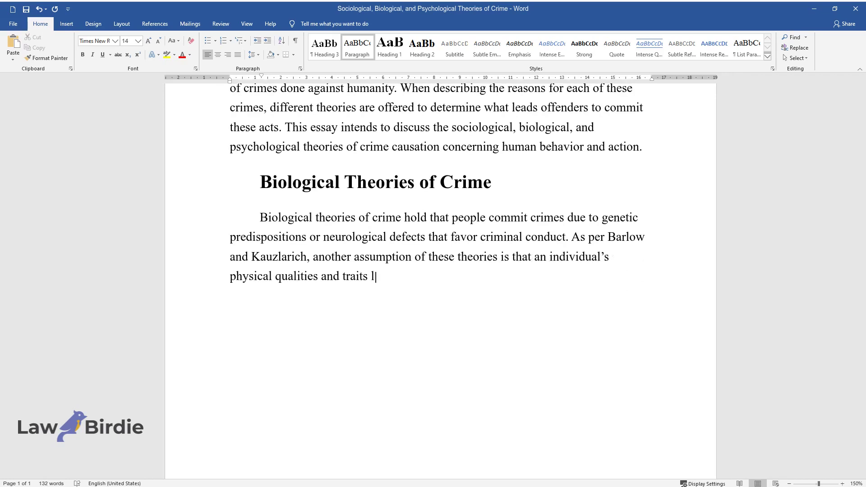
type("ead to criminal behavior. The main")
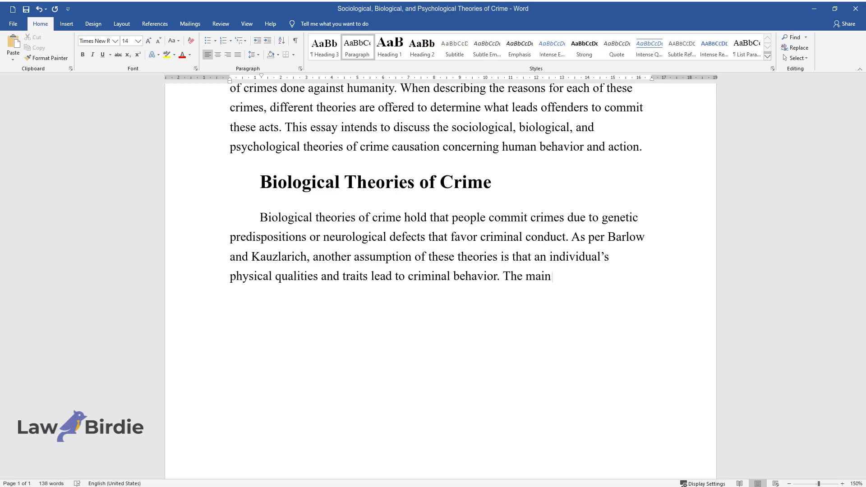
type(" theoretical framework that underpins these belief")
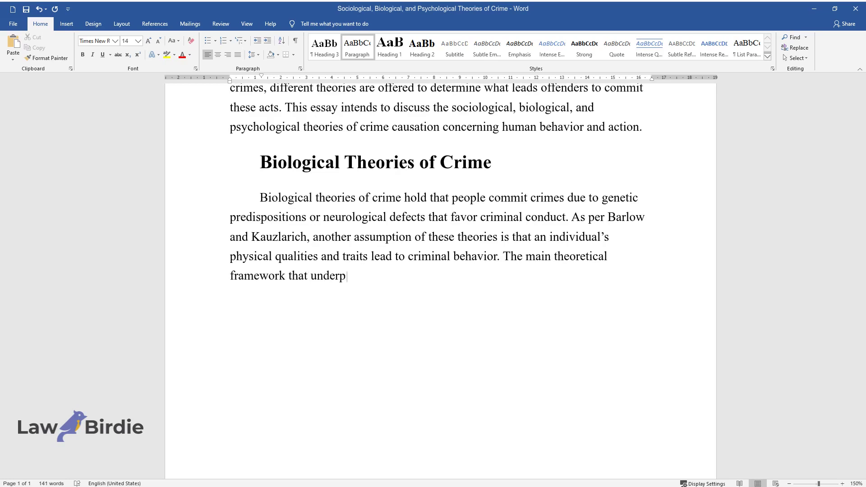
type("s is predicated on the concept that specific genetic material is handed dow")
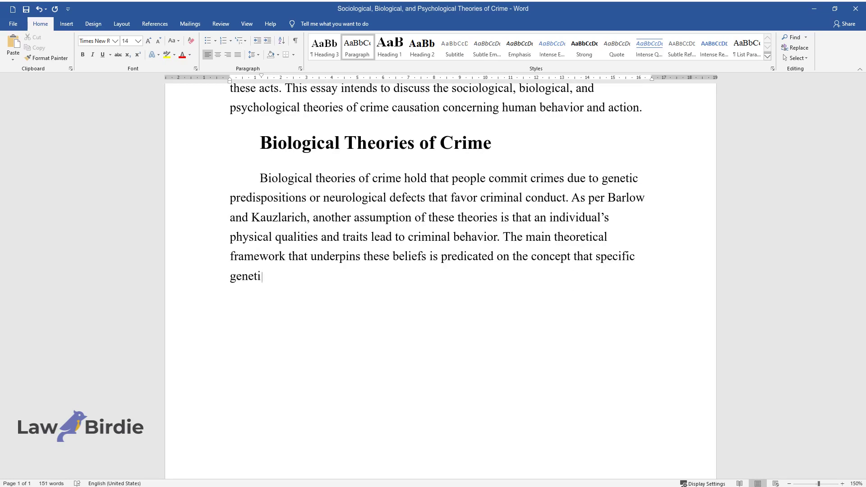
type("n from pa")
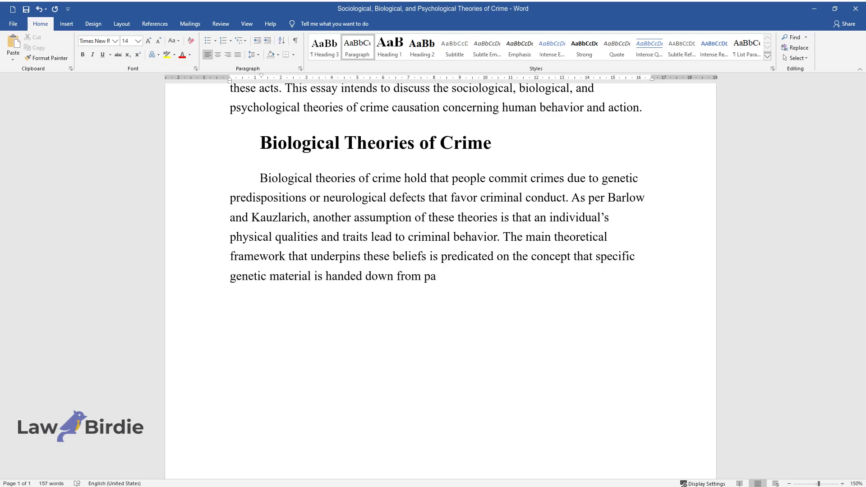
type("rent to kid, increasing the child's likelihood of committing")
type(" crimes.")
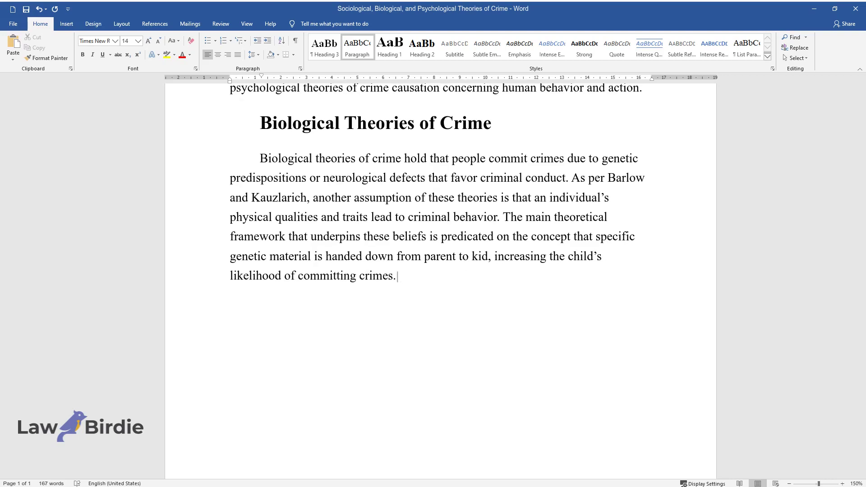
type(" Such frameworks were regarded as the traditional theories of crime,")
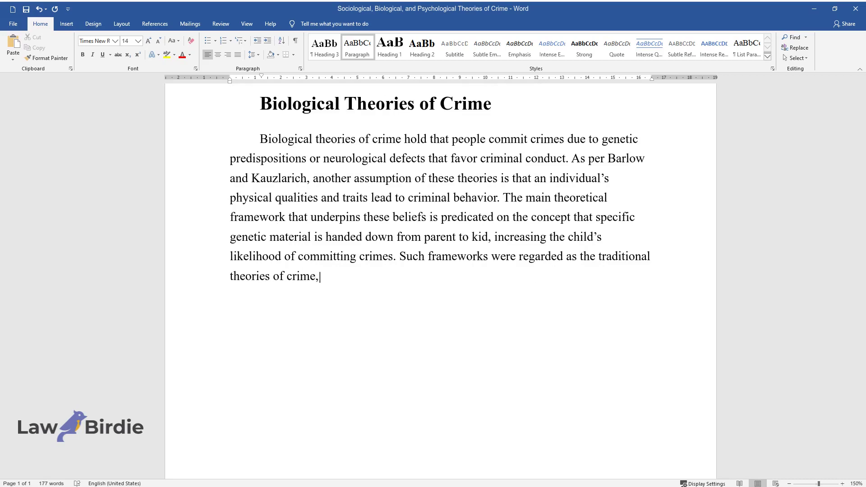
type(" which primarily relied on genetics and the biological composition of a pers")
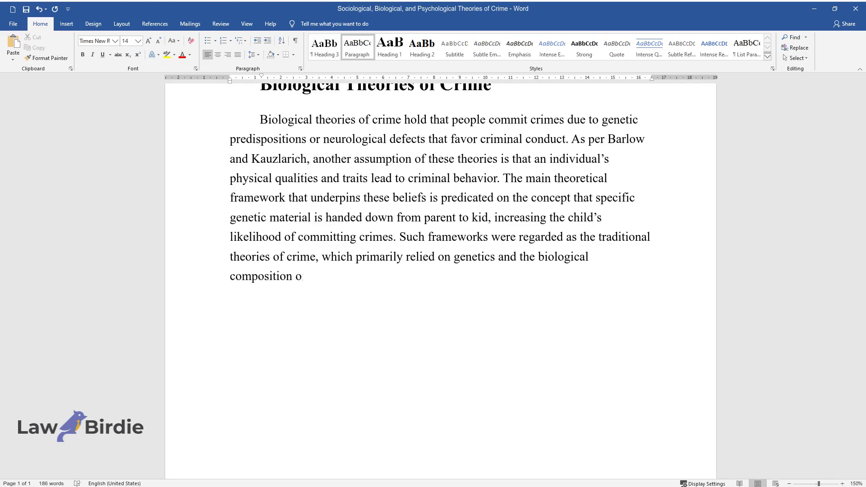
type("on. Classical theorists, ")
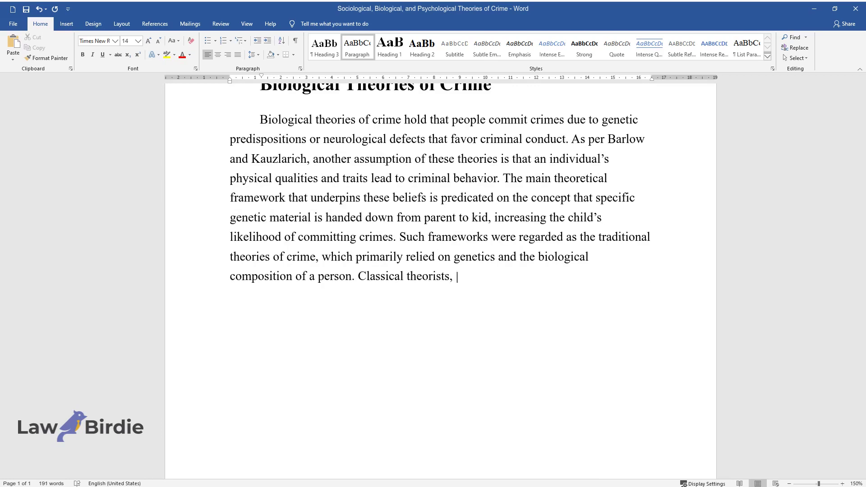
type("however, were unable to provide a l")
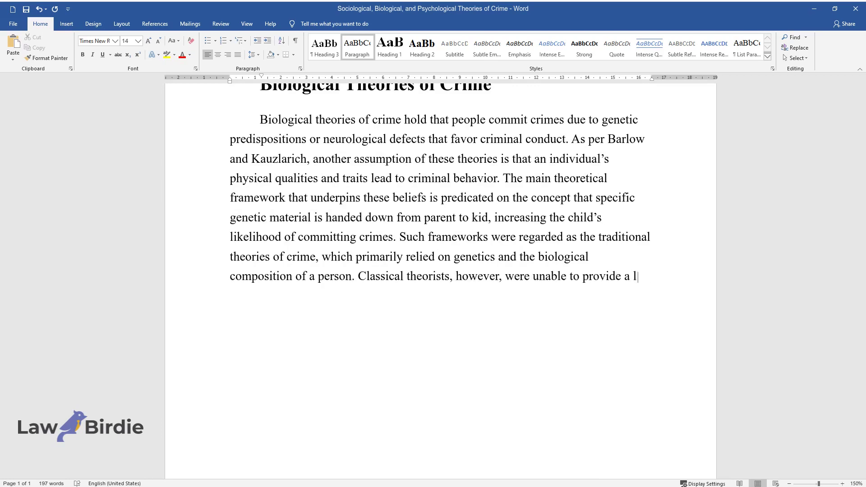
type("ink that would indicate if inherited features contributed to crime b")
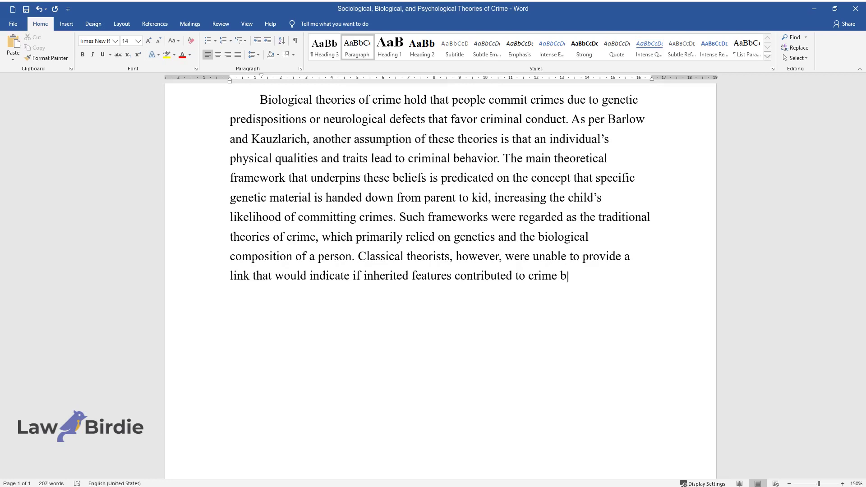
type("y focusing on the physical composi")
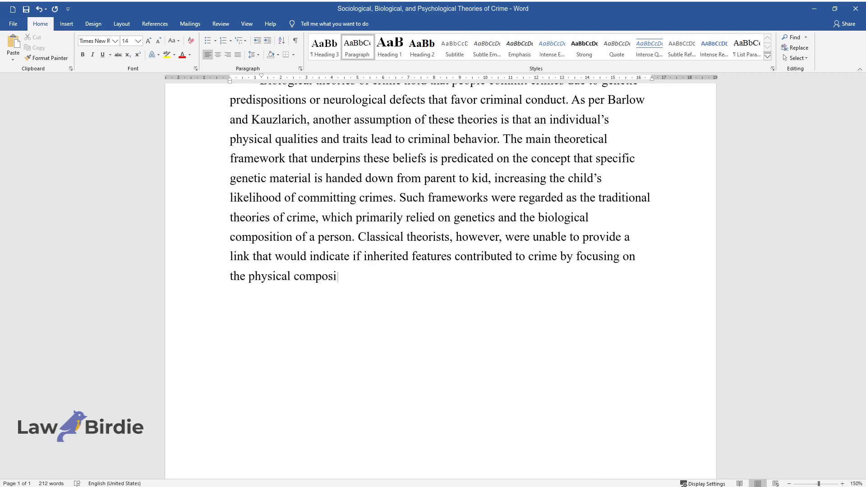
type("tion of human beings. Modern crimi")
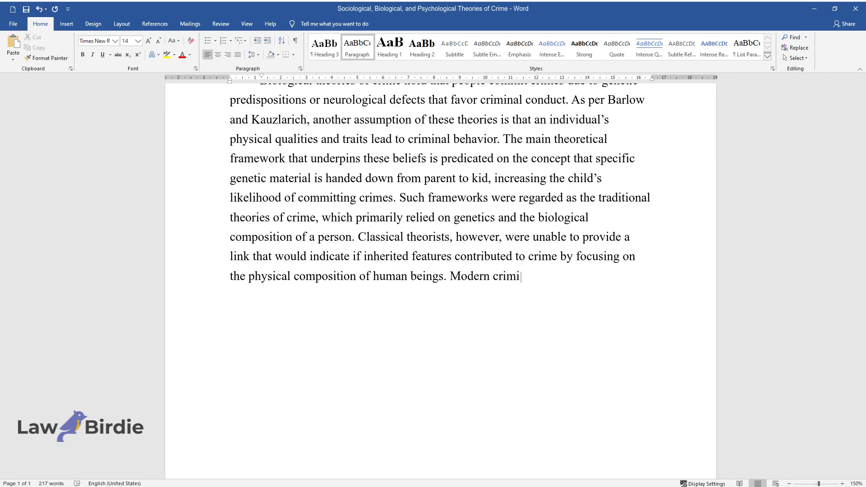
type("nal researchers such as Mednick, o")
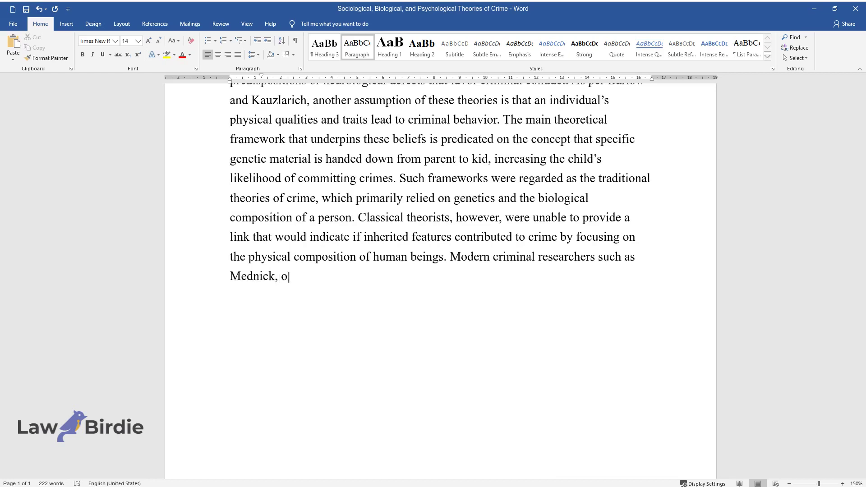
type("n the other hand, have adopted a n")
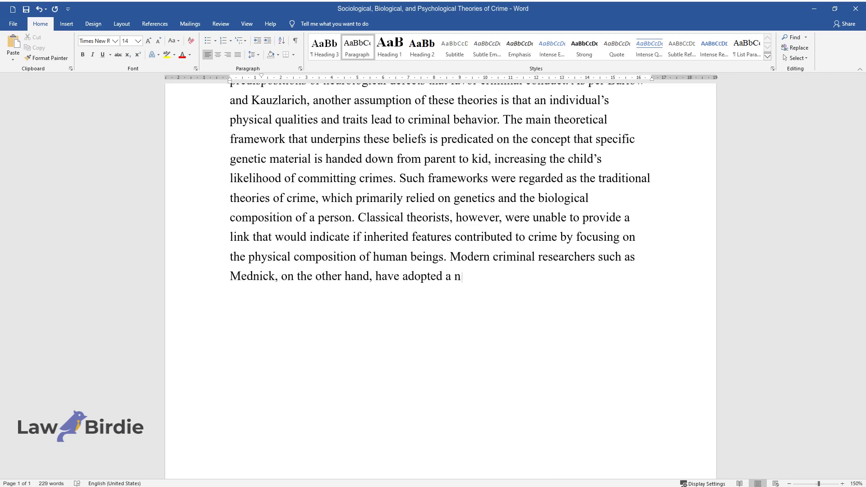
type("ovel approach to establishing how")
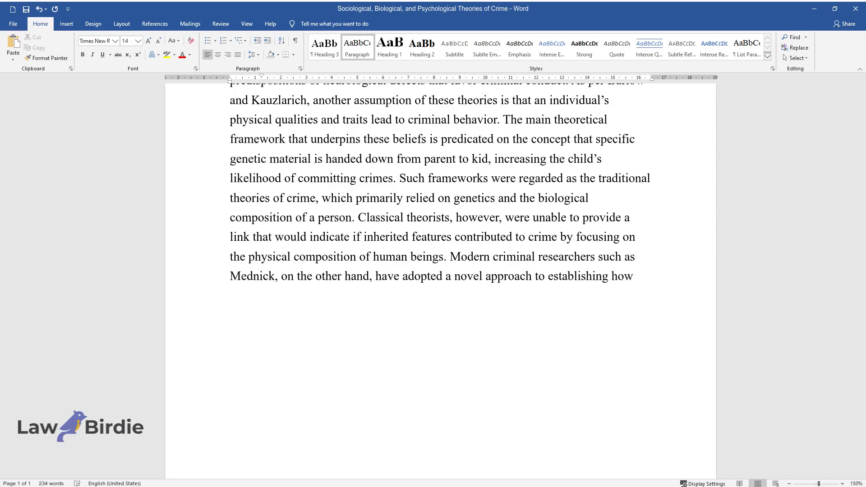
type(" a person's biological makeup leads to criminal conduct. In this case, genetic vulnerabilities, neurot")
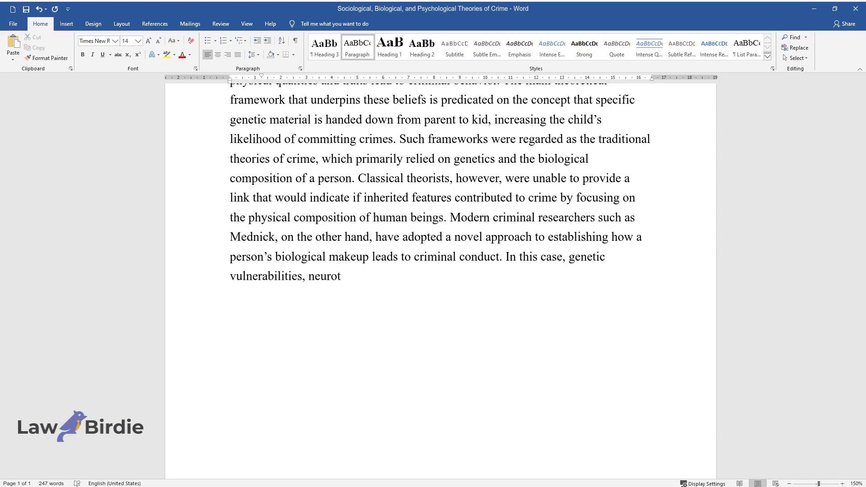
type("ransmitters, physiological variances, personality and temperament variations, the central nervous sys")
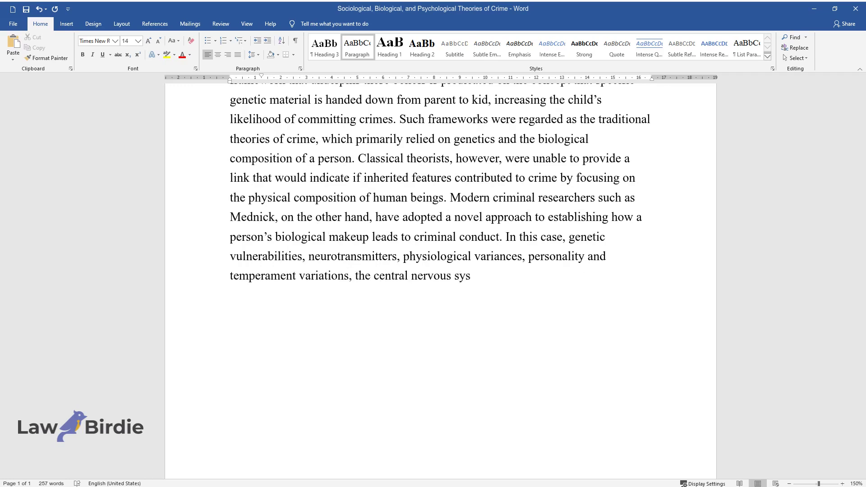
type("tem, and biological anomalies are ")
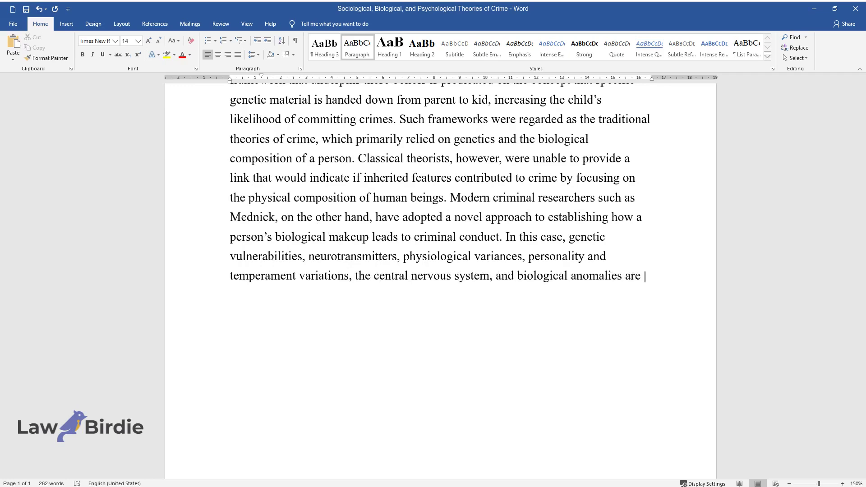
type("used to explain criminal-causing conduct in humans.")
key("Return")
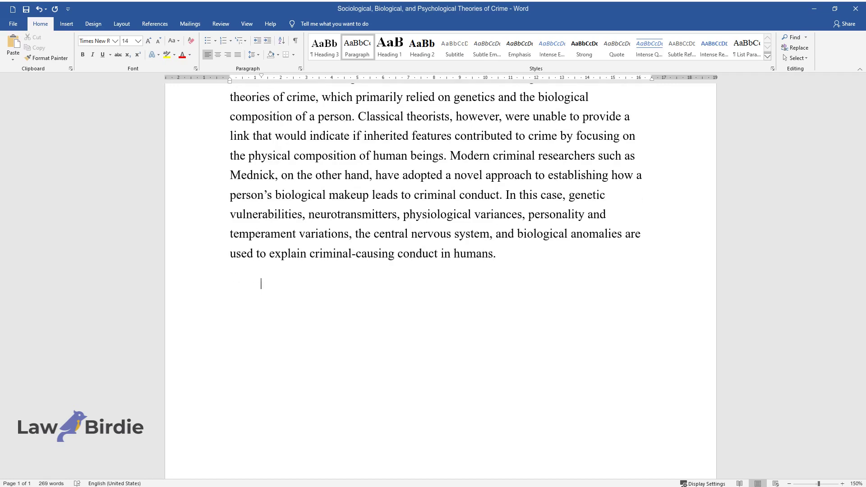
Write the paragraph beginning 'Modern biological theories such as Genetic-Focused theories…' through the EEG and theory types
type("Modern biological theories s")
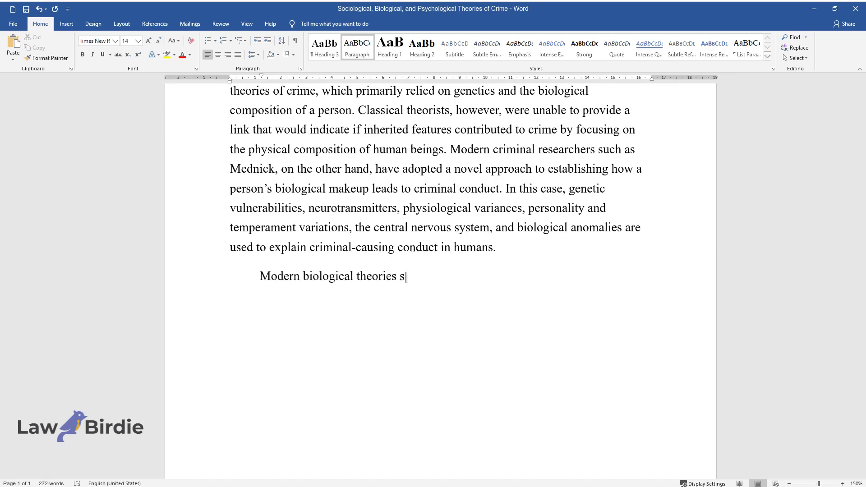
type("uch as Genetic-Focused theories that are currently utilized to explain criminal behavior include an")
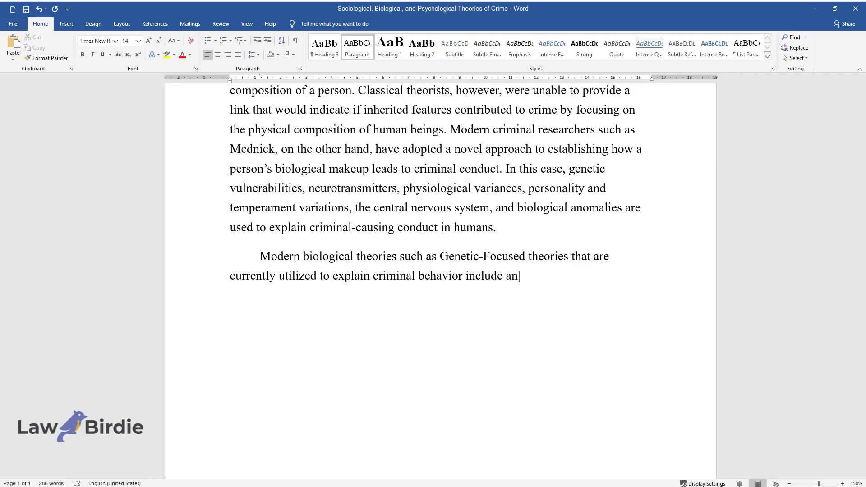
type(" examination of social issues as well as an emphasis on the biological aspects that contr")
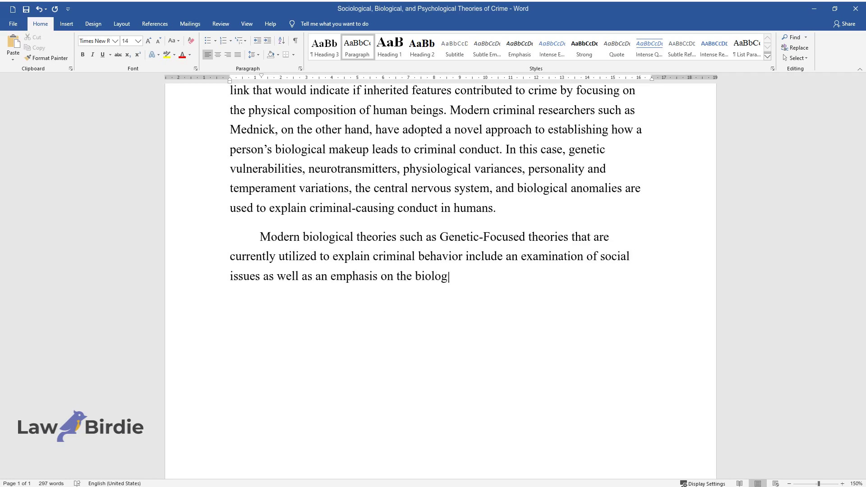
type("ibute to ")
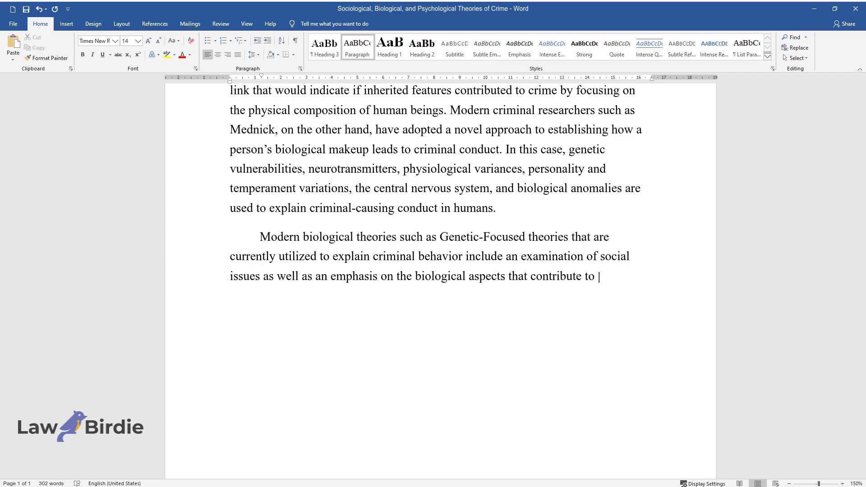
type("crime in humans. For example, the use of neuropsychological abnormalities in evaluating whether pe")
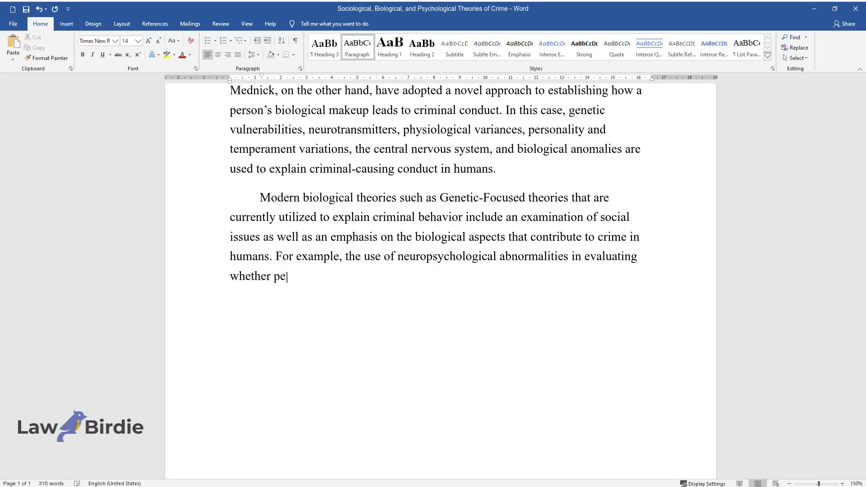
type("ople have criminal conduct examines the number of electroencephalo")
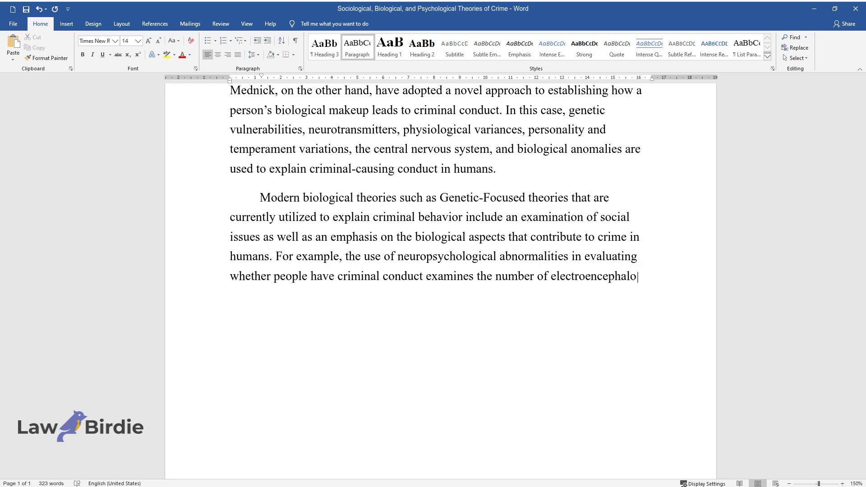
type("grams (EEG) in people who may be either sociable or anti-social.")
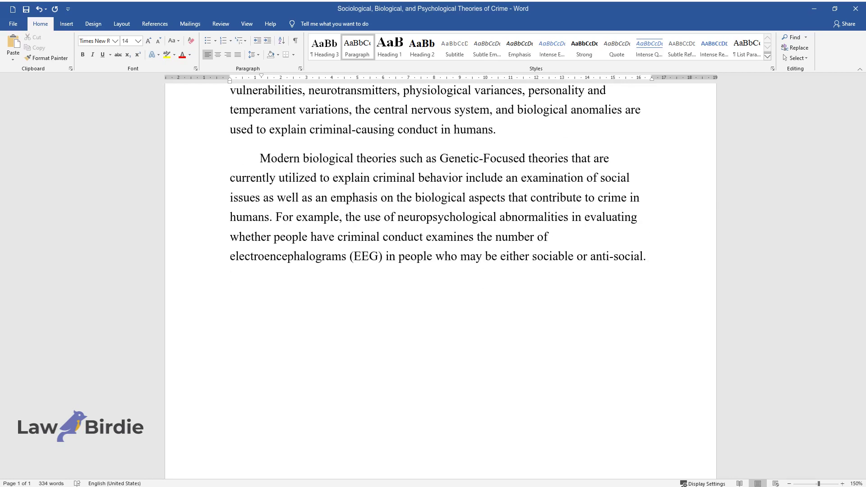
type(" Low levels of EEG abnormalities s")
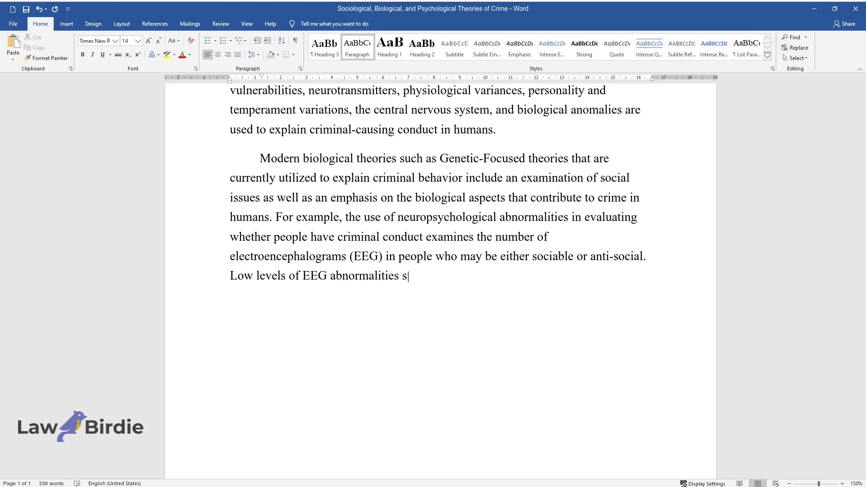
type("uggest that a person has neurolog")
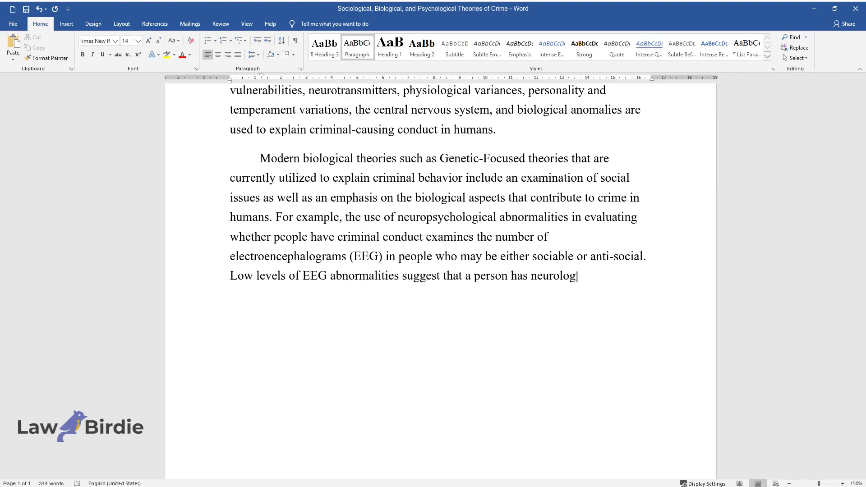
type("ical defiencies, which can lead to poor impulse control and impaired judgment, increasing the probabilit")
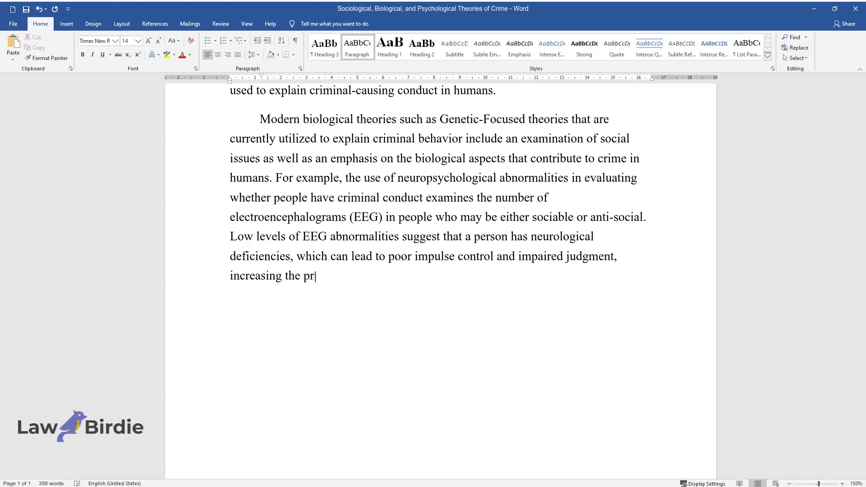
type("y of criminal activity. T")
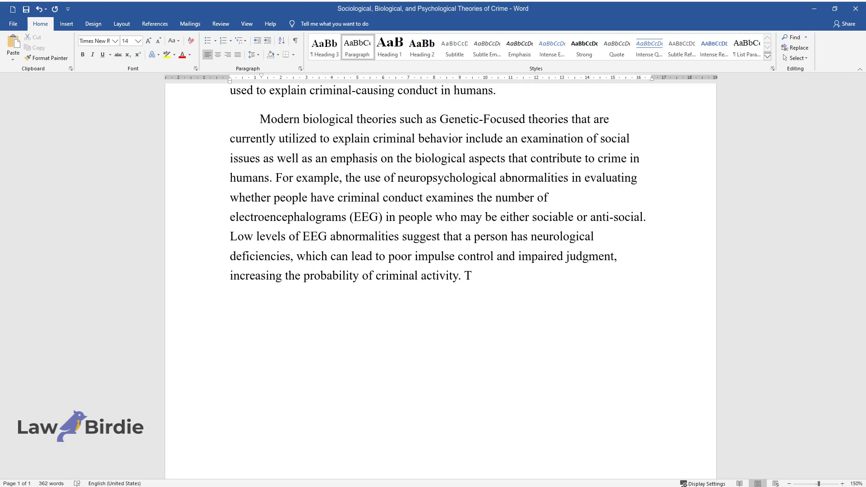
type("he types of biological theories u")
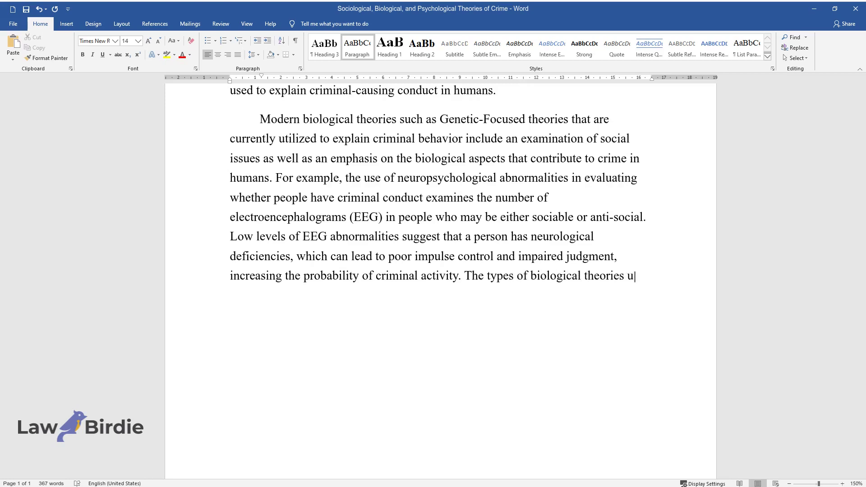
type("sed to explain crime in human bei")
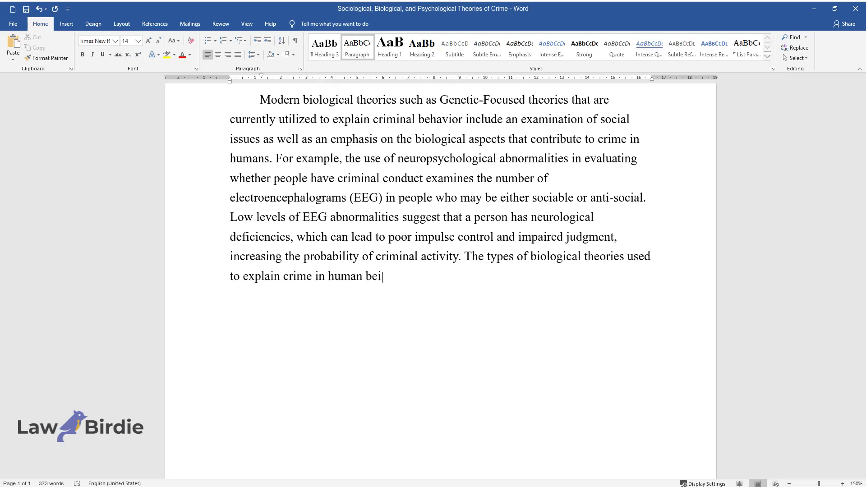
type("ngs include biosocial arousal the")
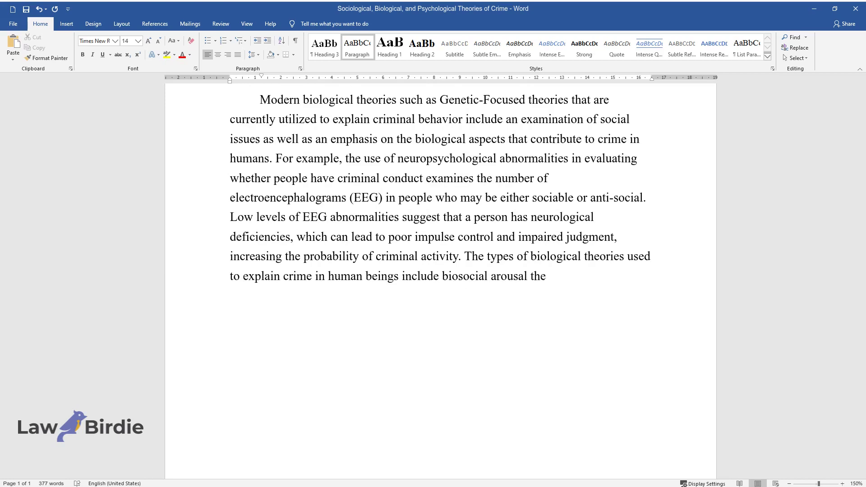
type("ories, autonomic nervous system ")
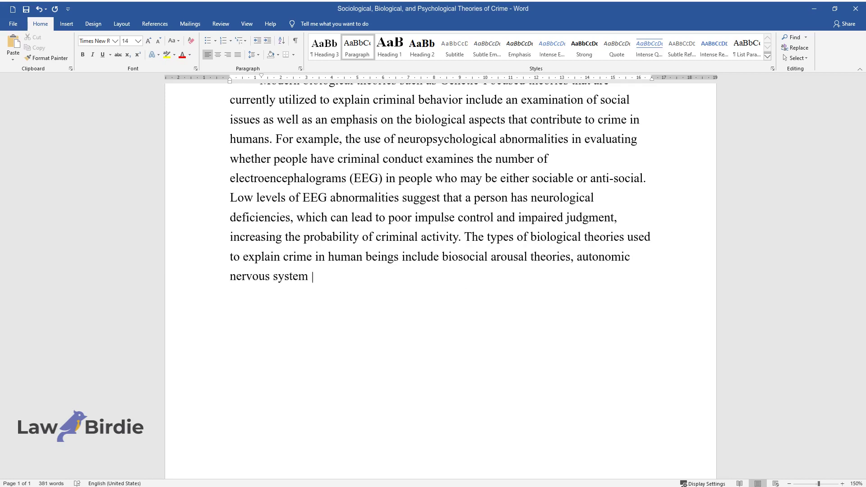
type("theories, atavism, and concordanc")
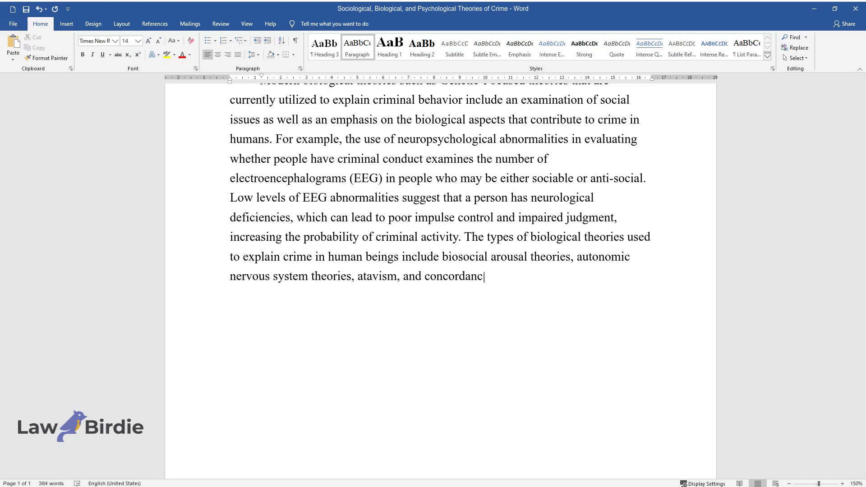
type("e theories.Psy")
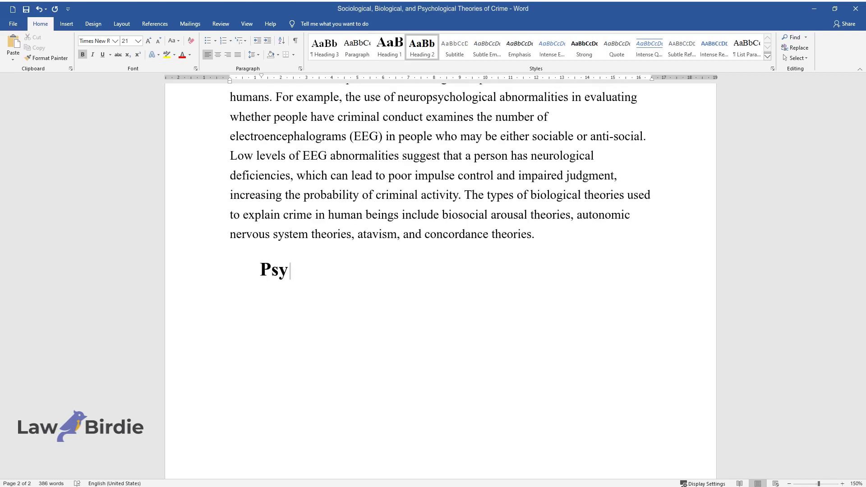
type("chological Theories of Crime")
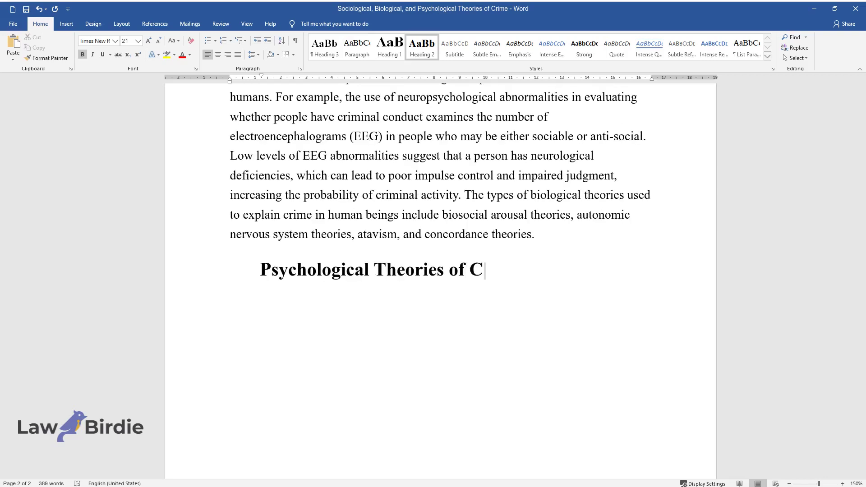
Write the opening psychological-theories paragraph, ending with mental abnormalities, disease and low IQ levels
key("Return")
type("Psychological theories of crime, on the oth")
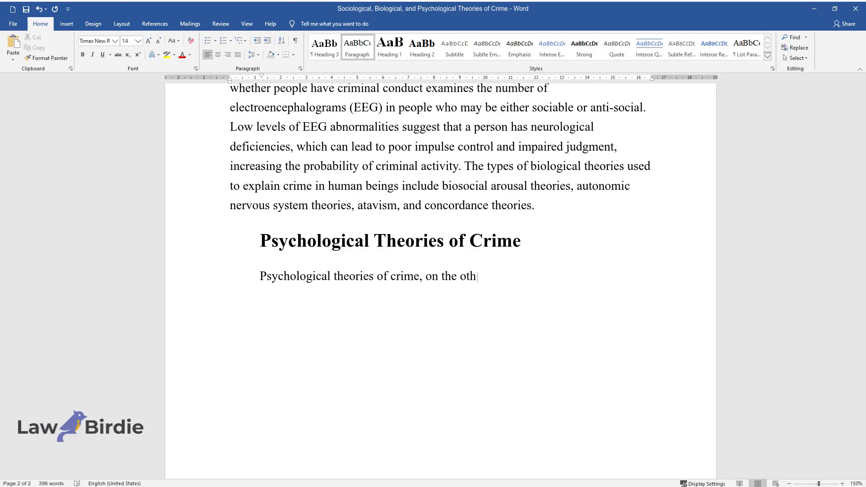
type("er hand, are founded on the premi")
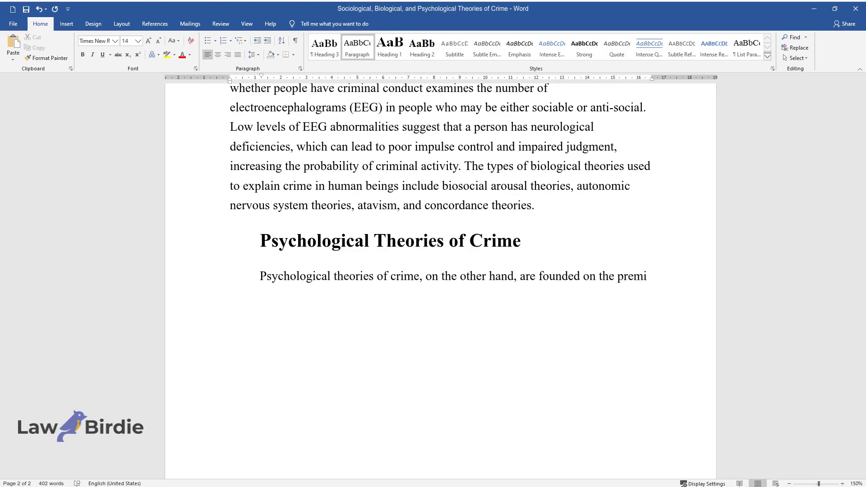
type("se that criminal conduct is caused ")
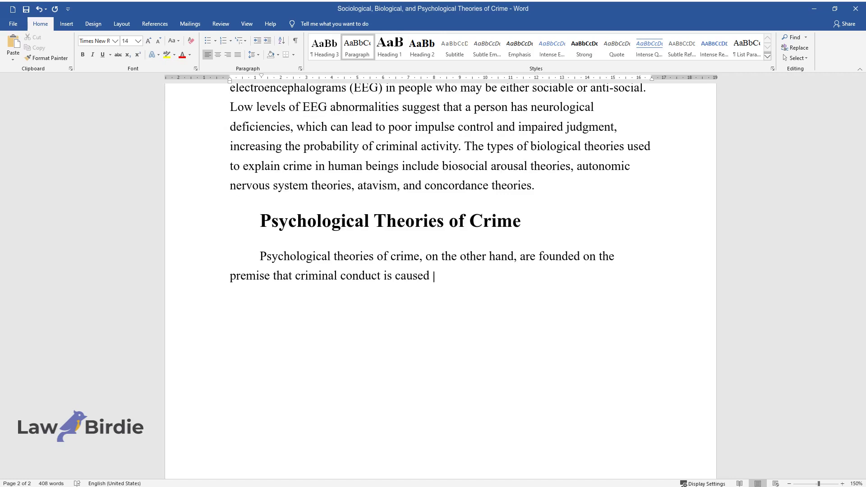
type("by mental defects and conflicts t")
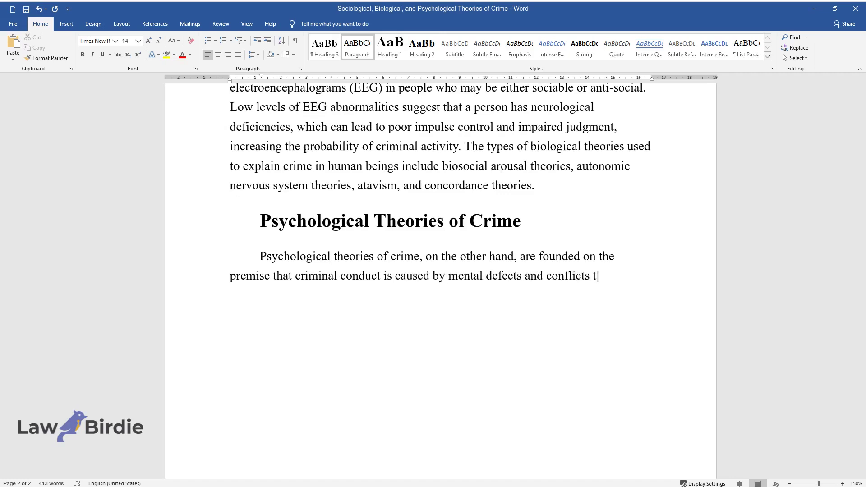
type("hat may lead to an individual enga")
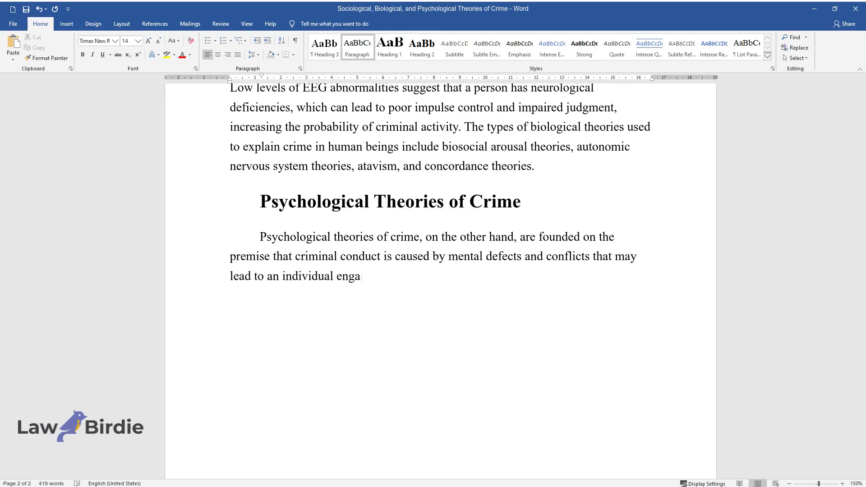
type("ging in criminal activity. Psychoa")
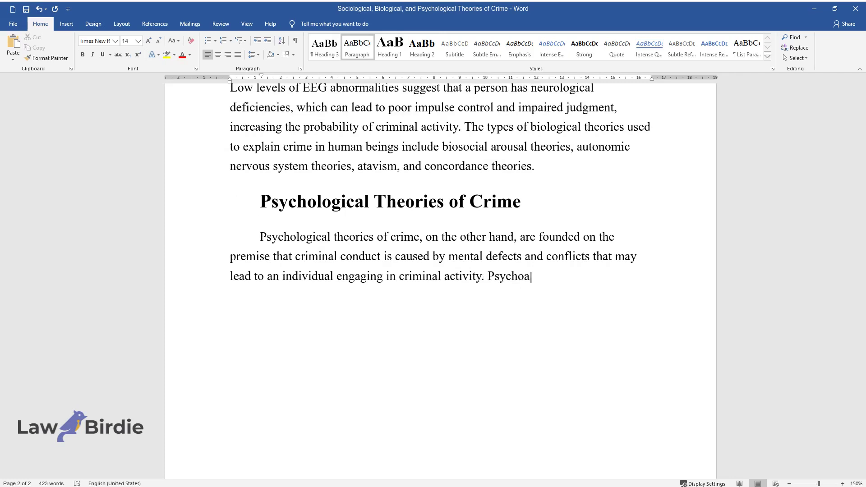
type("nalytic theories, personality theories, and cognitive development theories are among the different types of psychological theories used ")
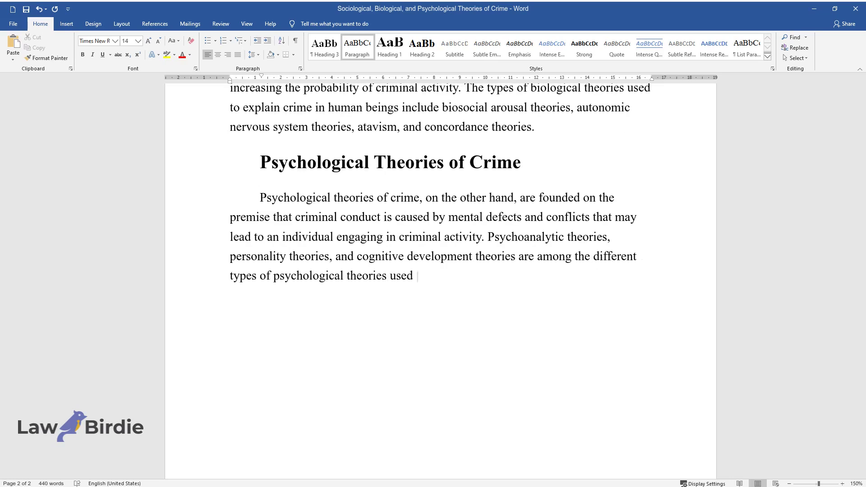
type("to explain criminal conduct in humans. These theori")
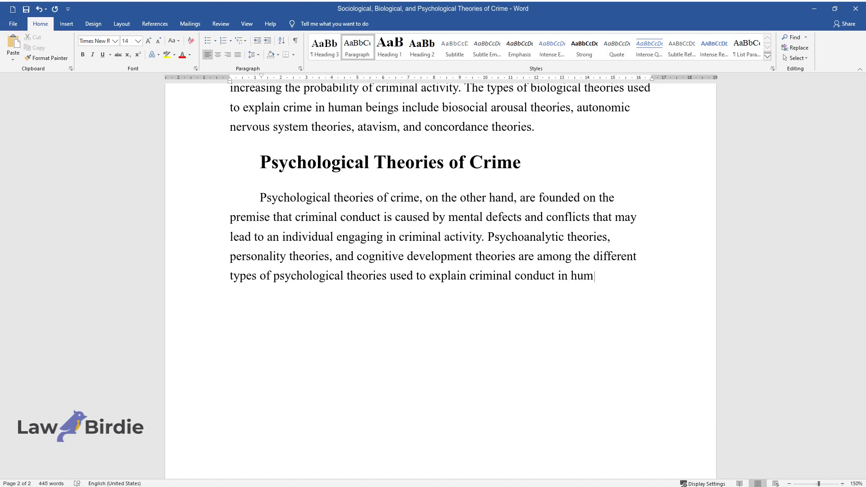
type("n the causes of crime at the indiv")
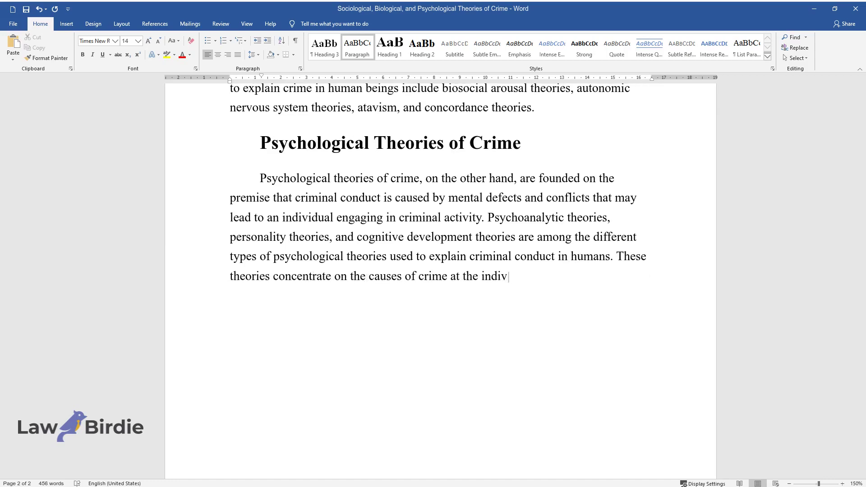
type("idual level rather than connecting crime to factors")
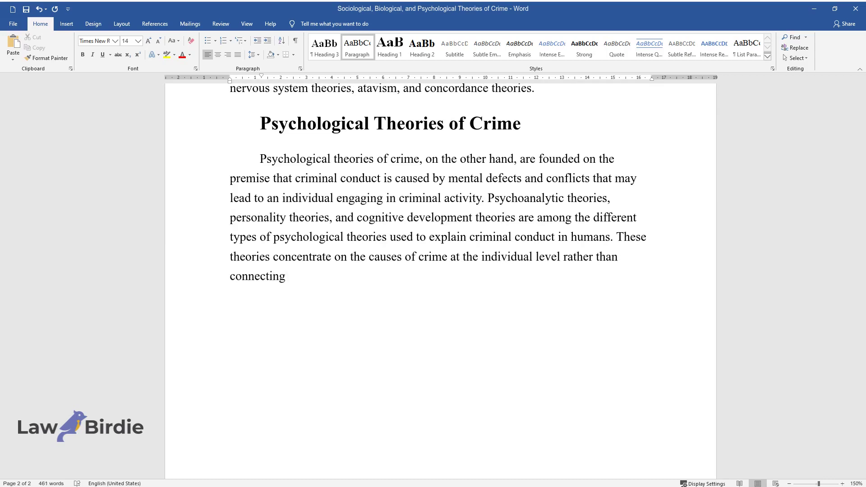
type(" such as mental a")
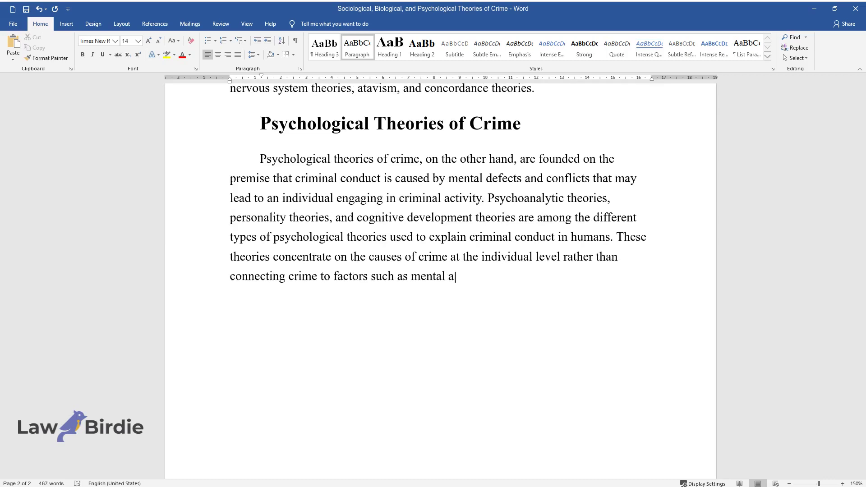
type("bnormalities, mental disease, and ")
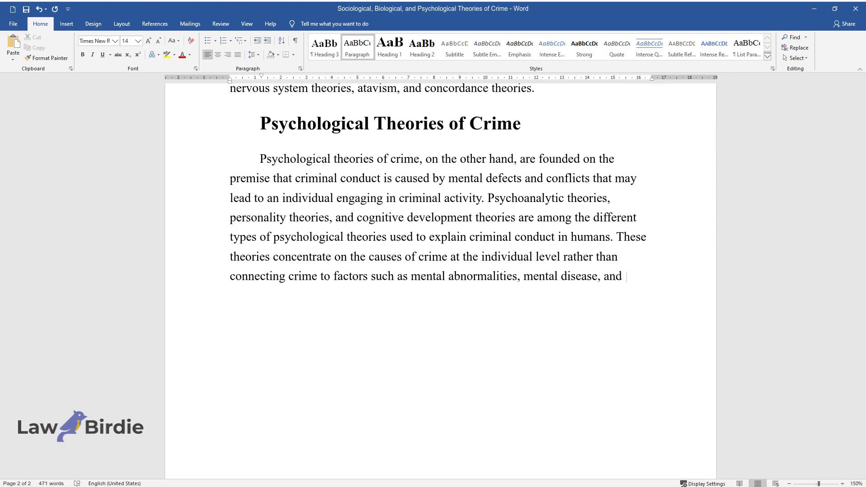
type("low intelligence quotient levels.")
key("Return")
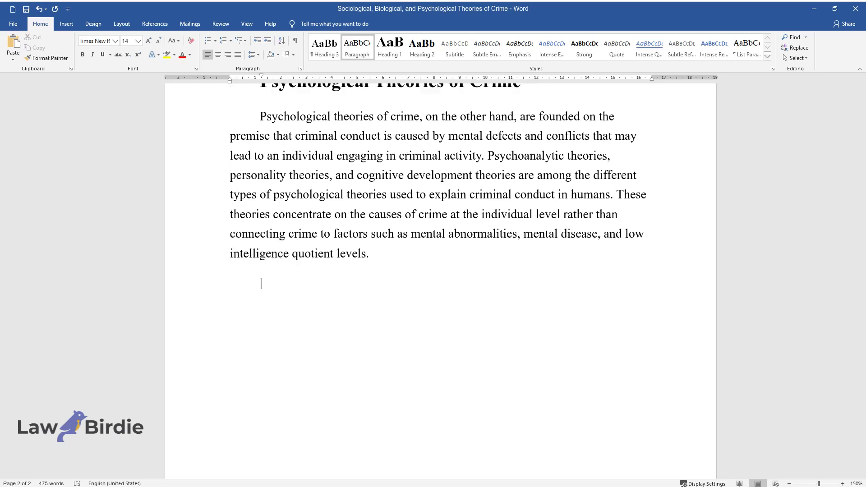
Write the 'These theories suggest…' paragraph on personality and poor socialization, ending 'offending behaviors.'
type("These theorie")
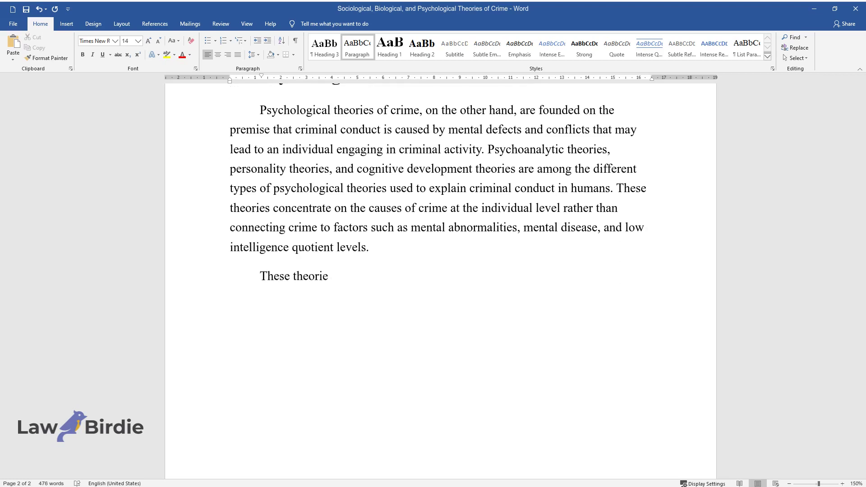
type("s suggest that personality or biol")
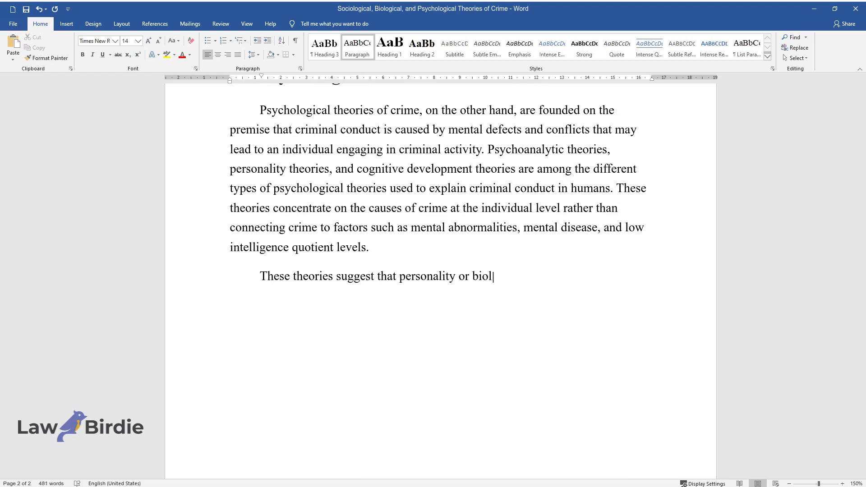
type("ogical differences in character drive certain people to conduct cri")
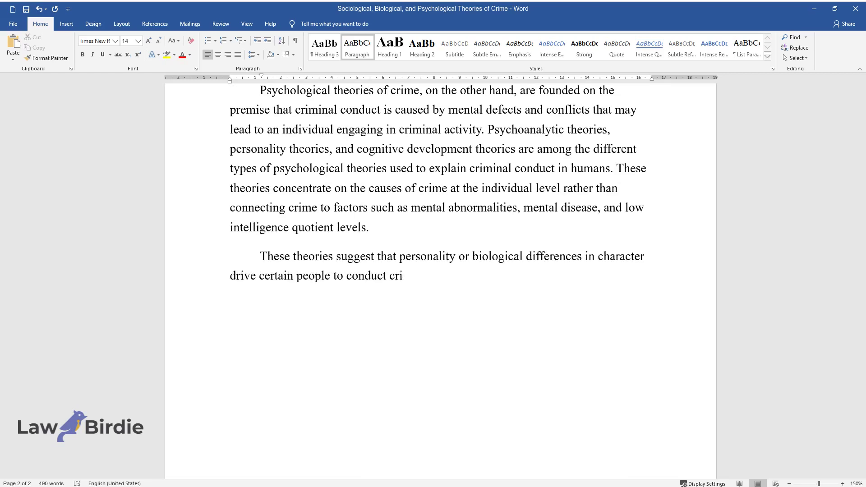
type("minal activities. Another assumption utilized by psychological theories to ex")
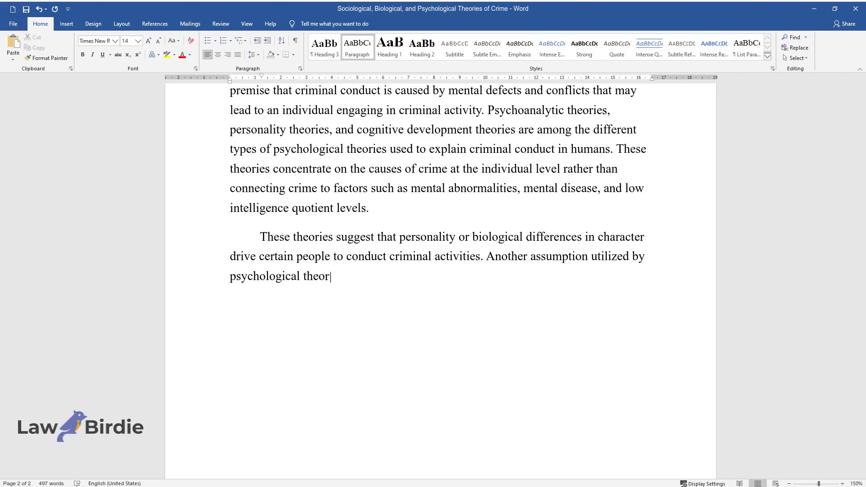
type("plain criminal-causing conduct is that persons who have been improp")
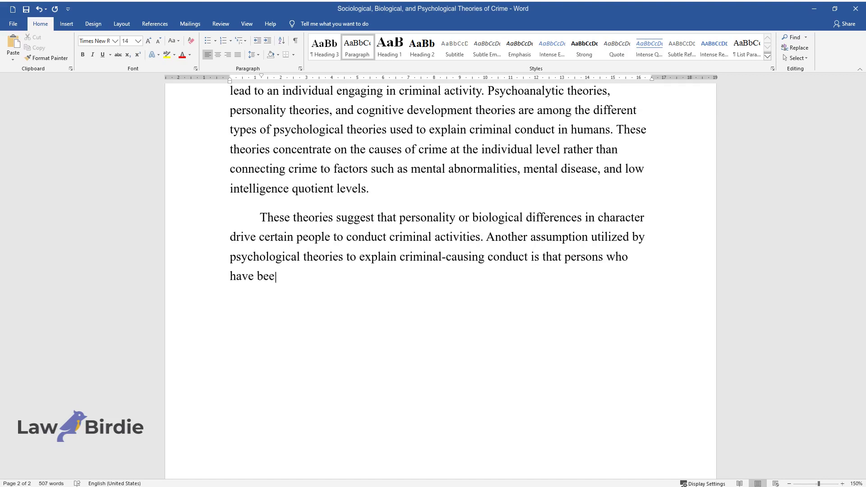
type("erly socialized into societ")
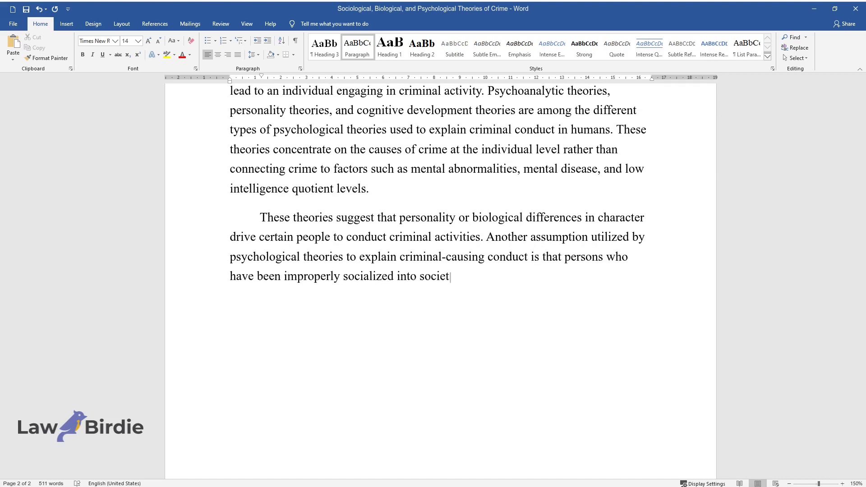
type("y may be in danger of doing crimi")
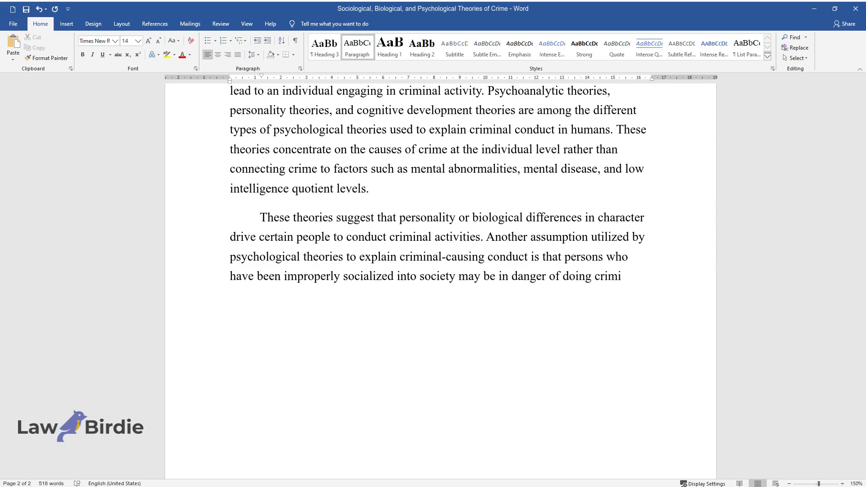
type("nal activities in the course of their lives. According to Barlow and")
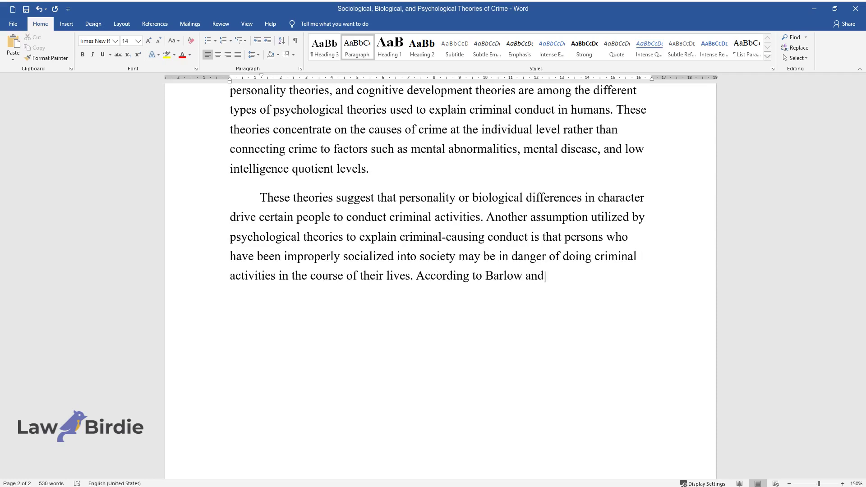
type(" Kauzlarich, inadequate socialization make")
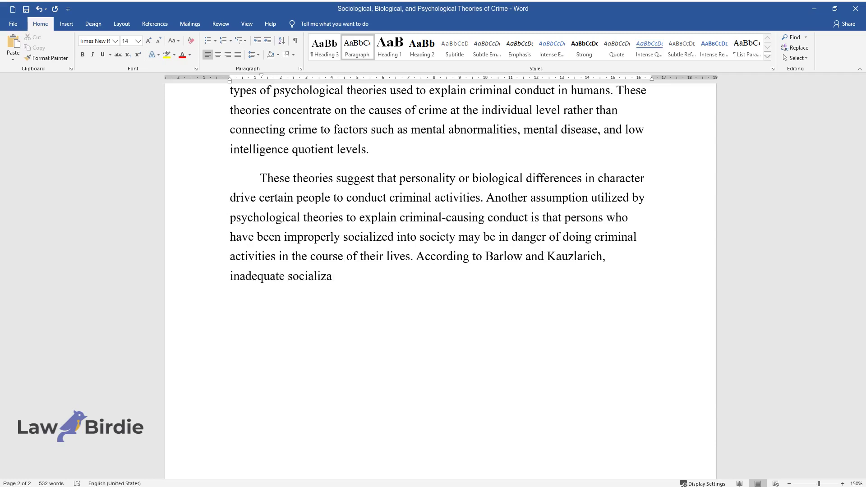
type("s it difficult for such p")
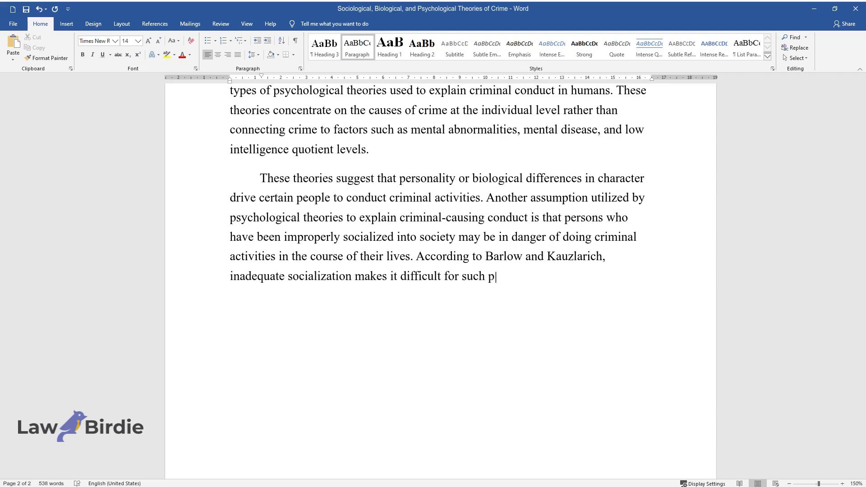
type("eople to form positive relationships with other members of s")
type("ociety,")
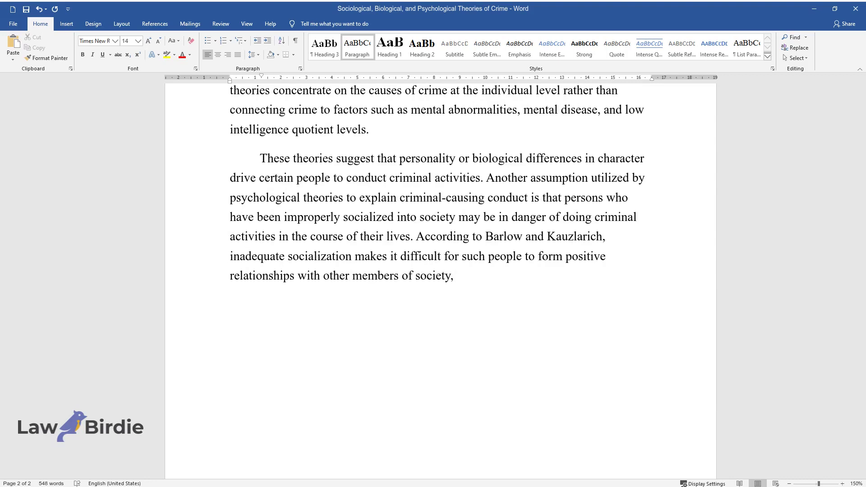
type(" and such bad interactions may enco")
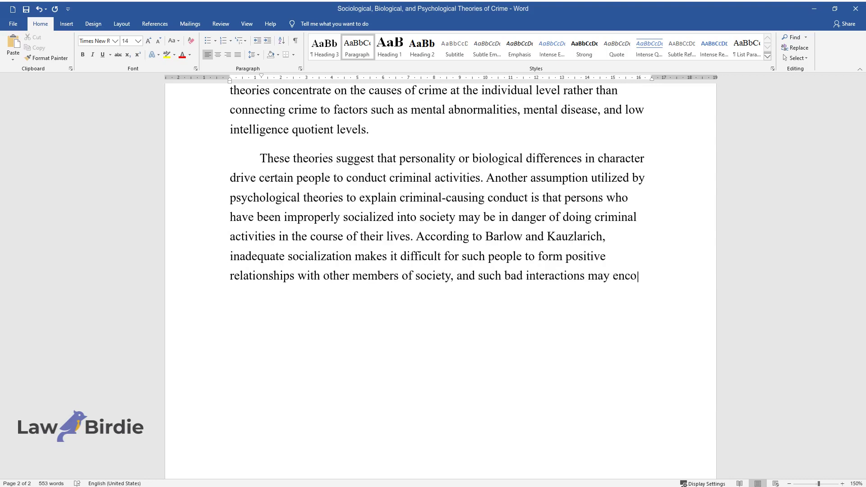
type("urage deviant conduct in these peo")
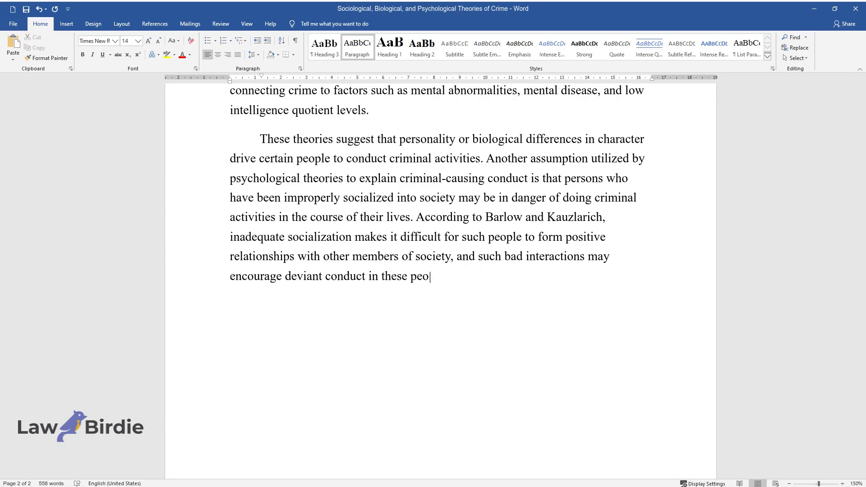
type("ple. Individual socialization, ac")
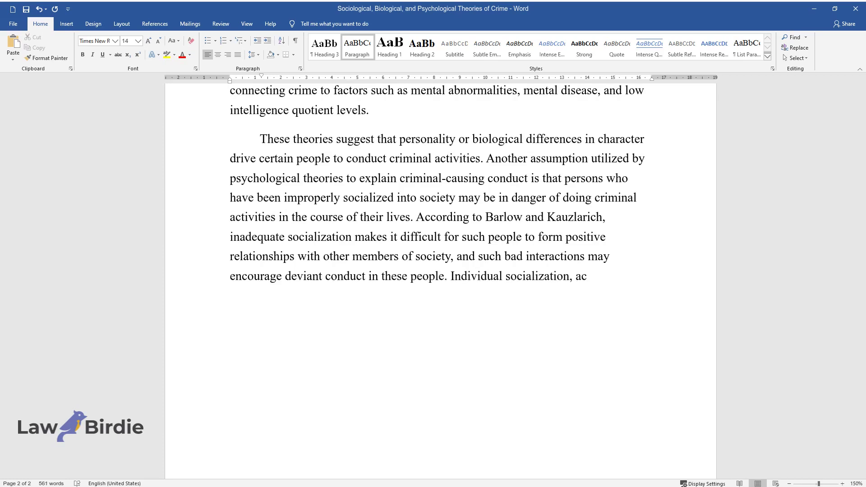
type("cording to psychological theories, ")
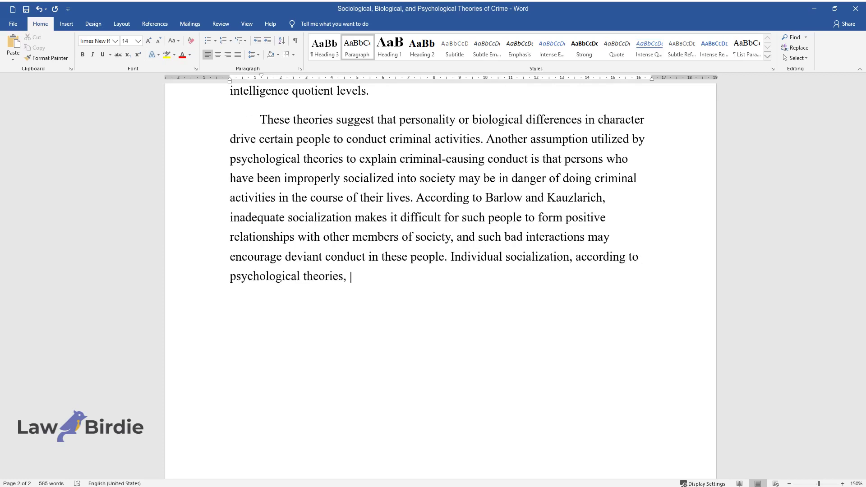
type("is a contributing factor to aberr")
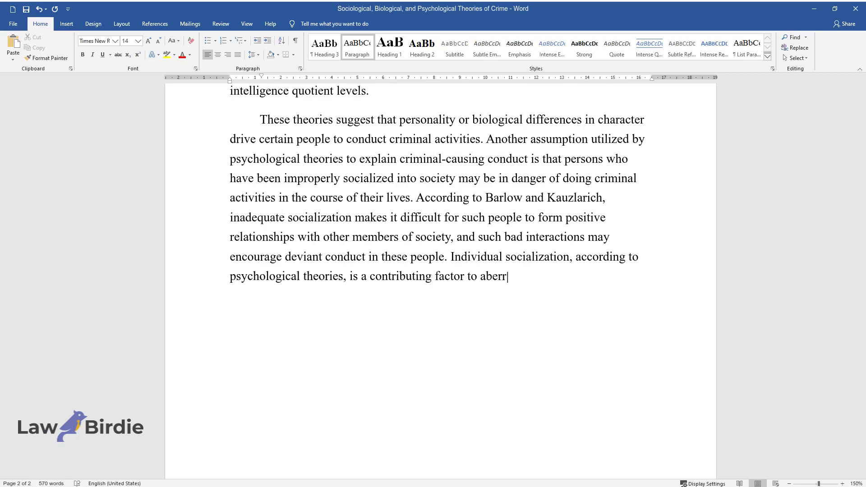
type("ant conduct in society. For example, a person's per")
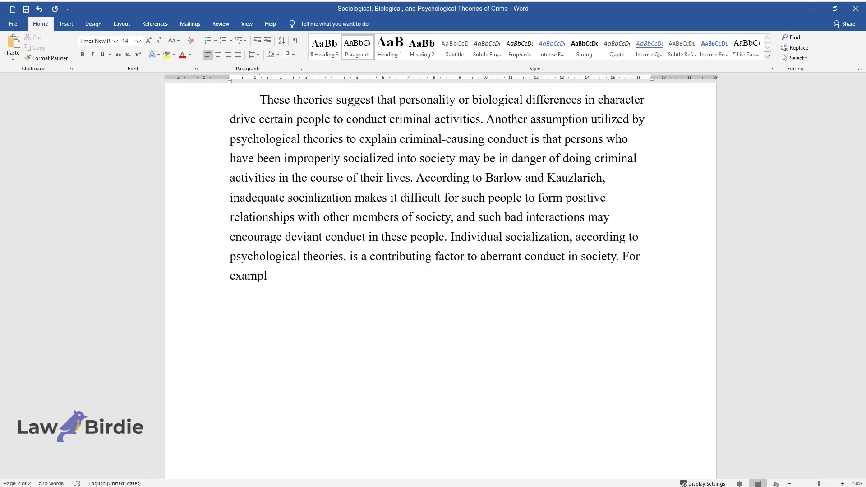
type("sonality indicates their propensity for offending behaviors.")
key("Return")
Finish the 'Sociological Theories of Crime' heading, write the strain-theory paragraph, and begin the social learning paragraph
type("Socio")
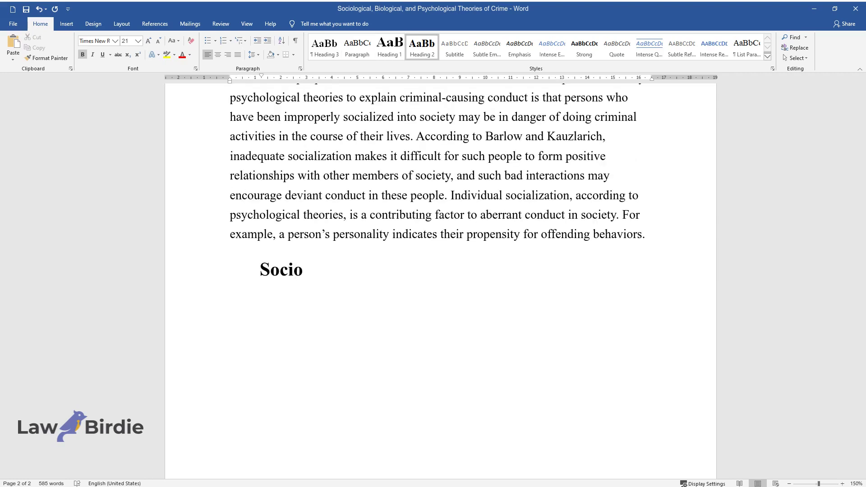
type("logical Theories of Crime")
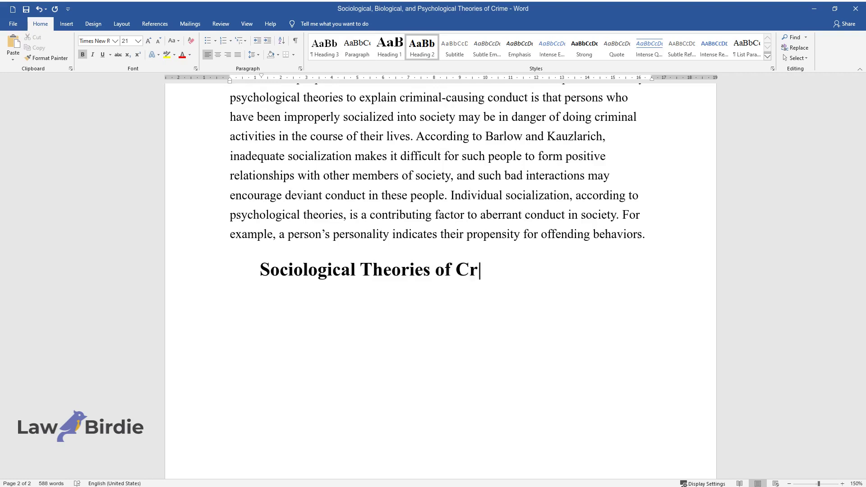
key("Return")
type("Sociological theories of c")
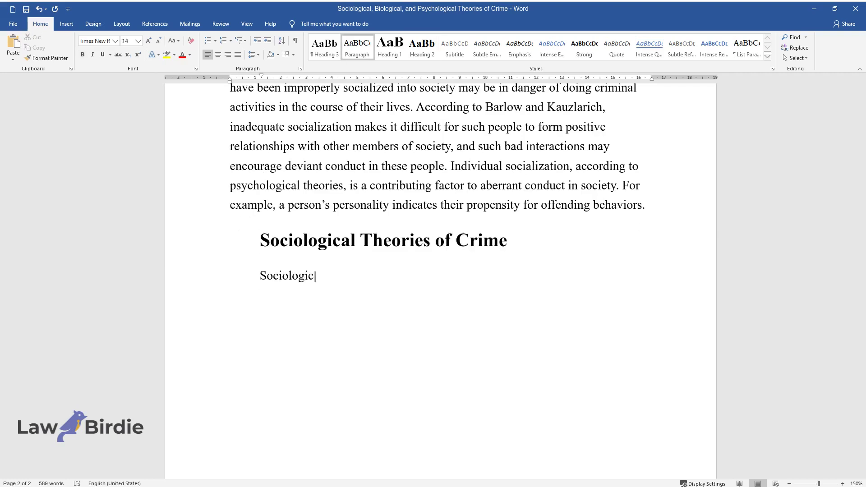
type("rime attempt to ex")
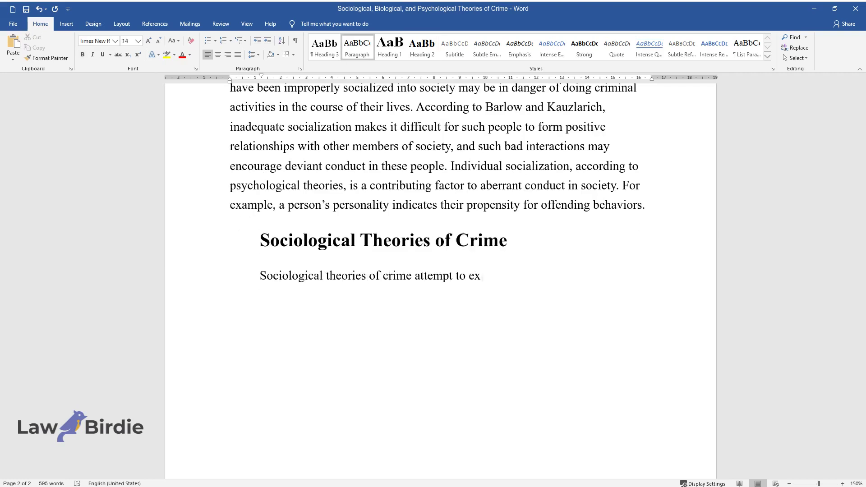
type("plain observable criminal conduct ")
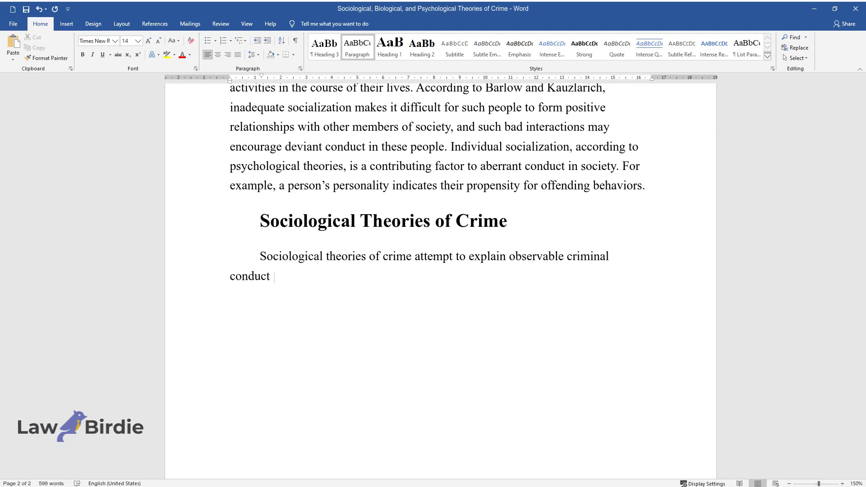
type("by examining the social context in")
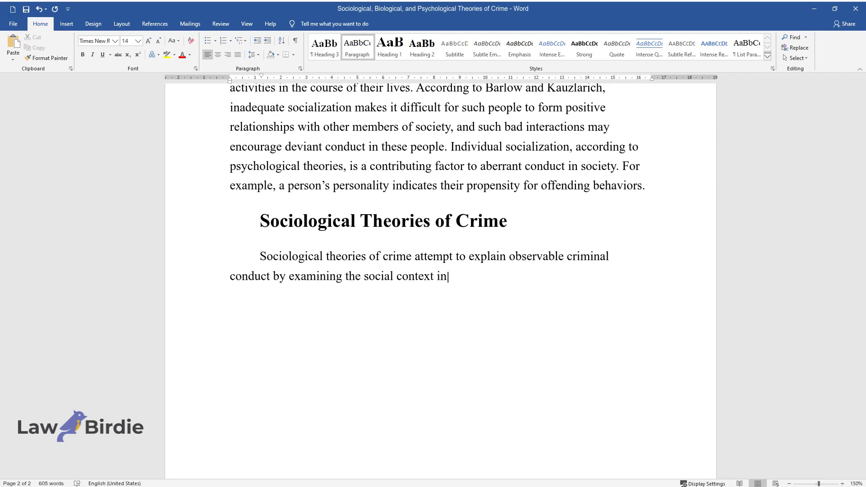
type(" which it occurs. Strain, social le")
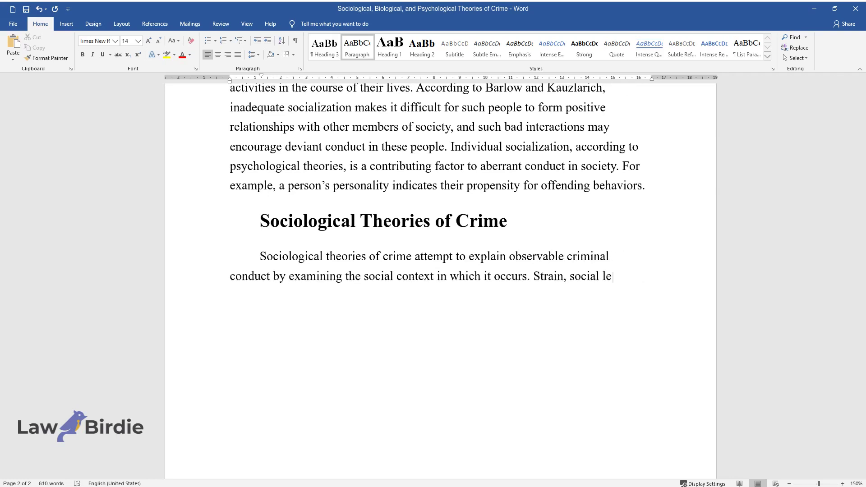
type("arning, and control theories are the three most significant sociologi")
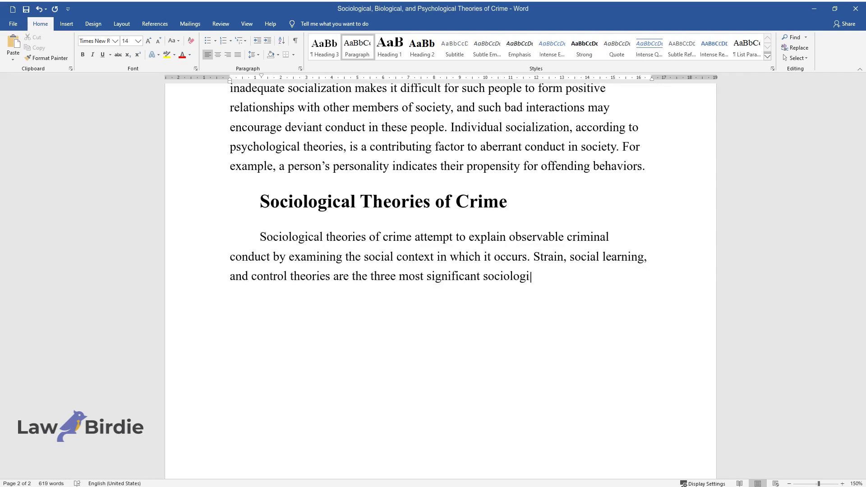
type("cal theories. According to")
type(" the str")
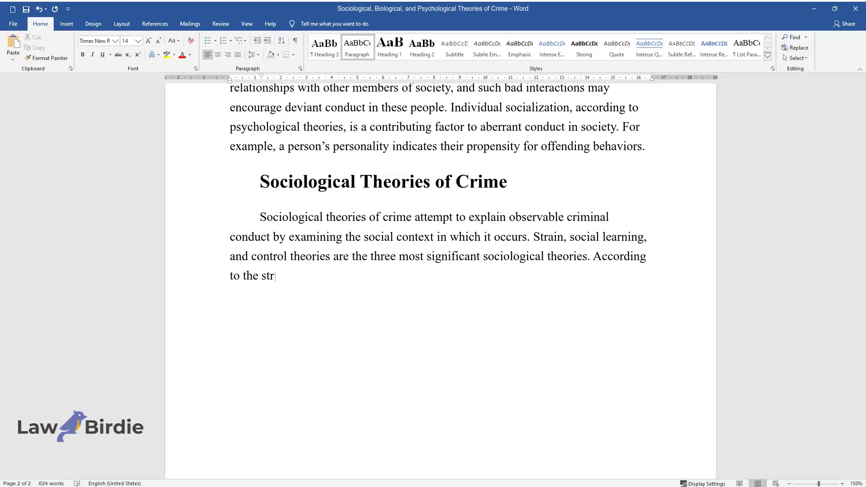
type("ain theory, people get involved in ")
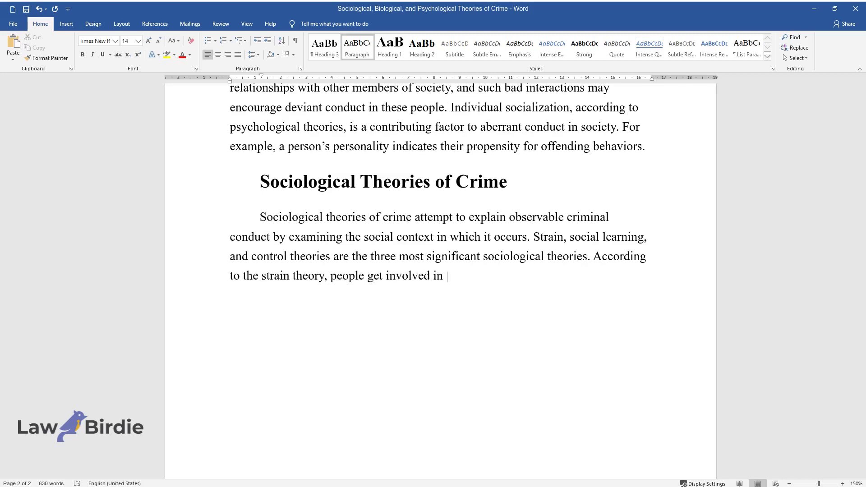
type("crime because they are under stres")
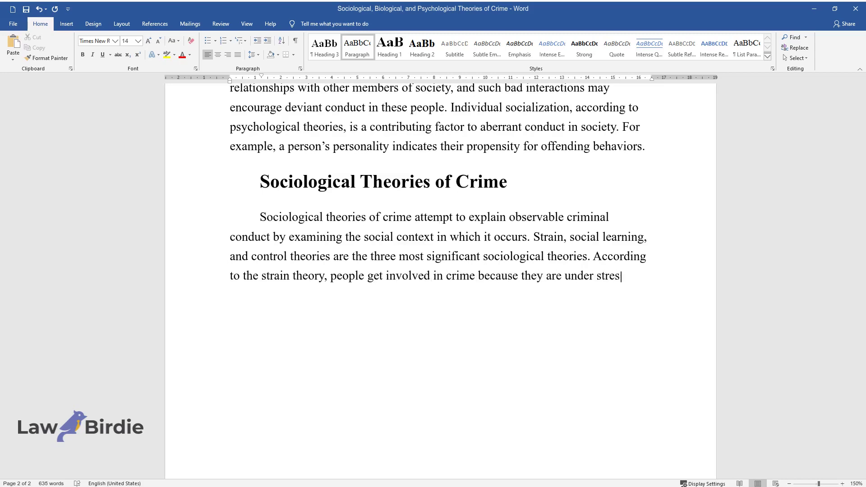
type("s, they become agitated and")
type(" feel ne")
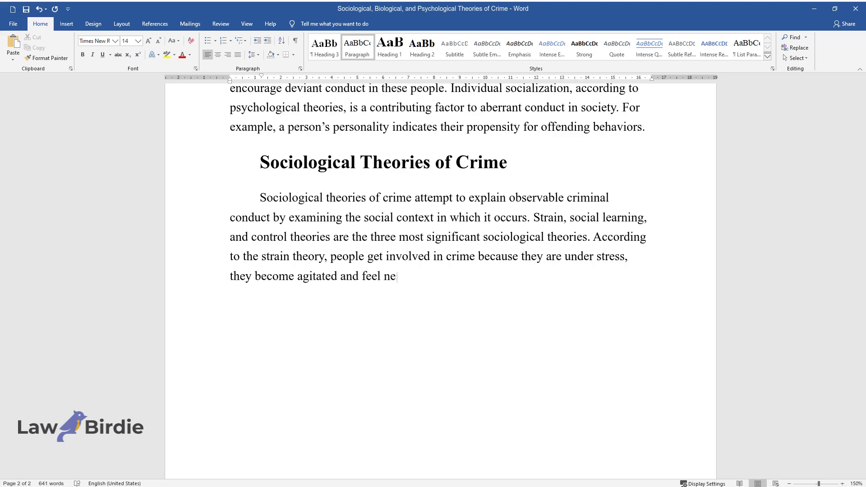
type("gativity around them, and they occasionally get involved with some cr")
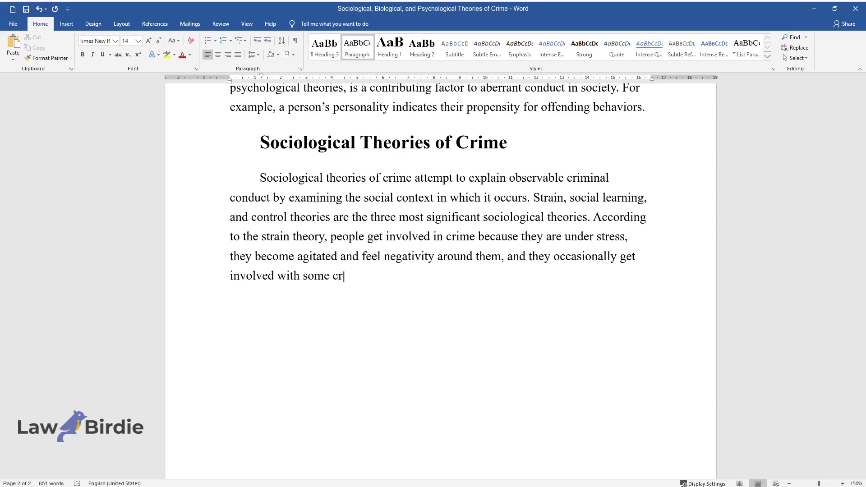
type("ime as a result. Those disenfranch")
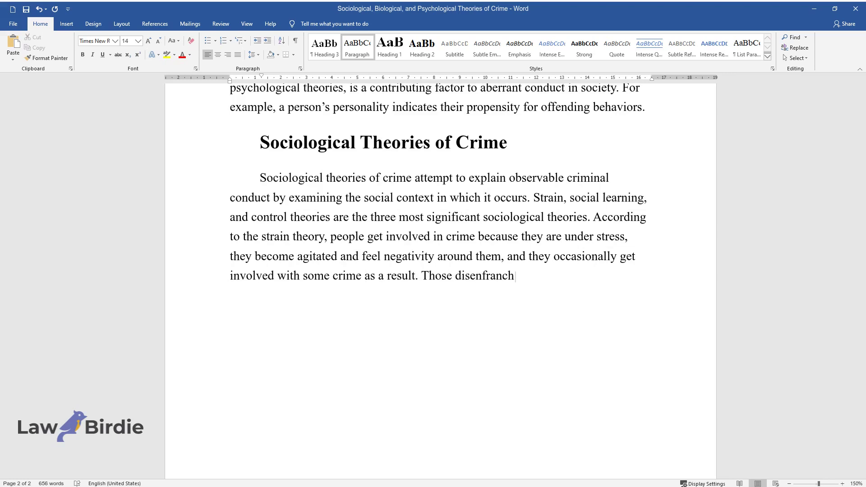
type("ised by racism are more likely to experienc")
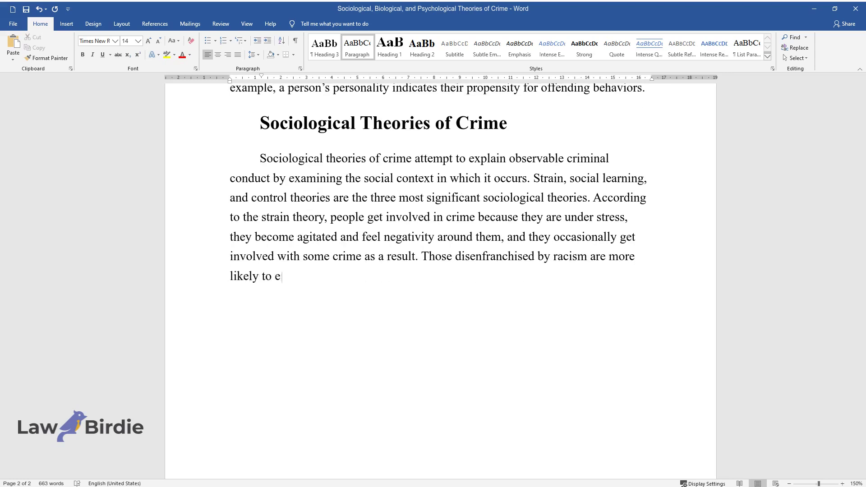
type("e strain since they have t")
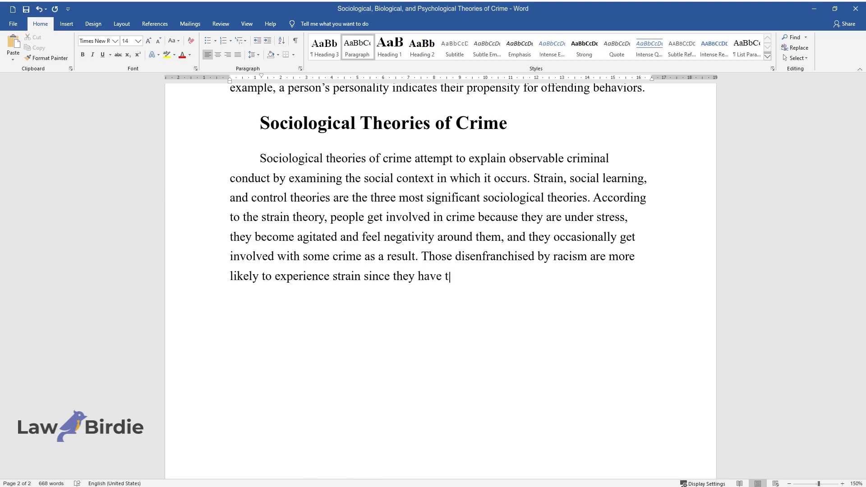
type("he same goals as their fellow Ameri")
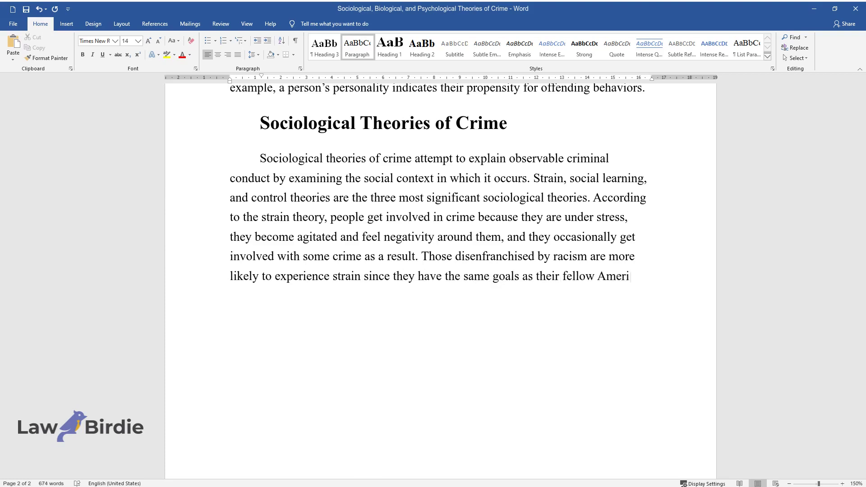
type("cans but find their possibilities ")
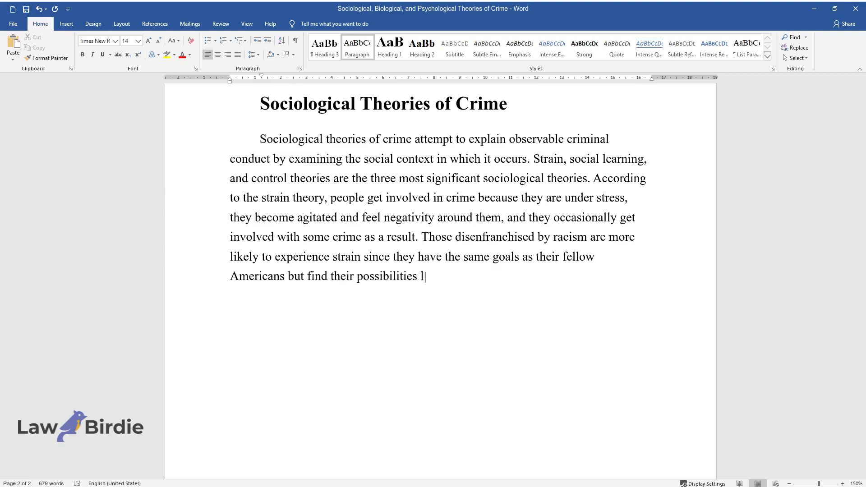
type("limited in a culture riddled with sy")
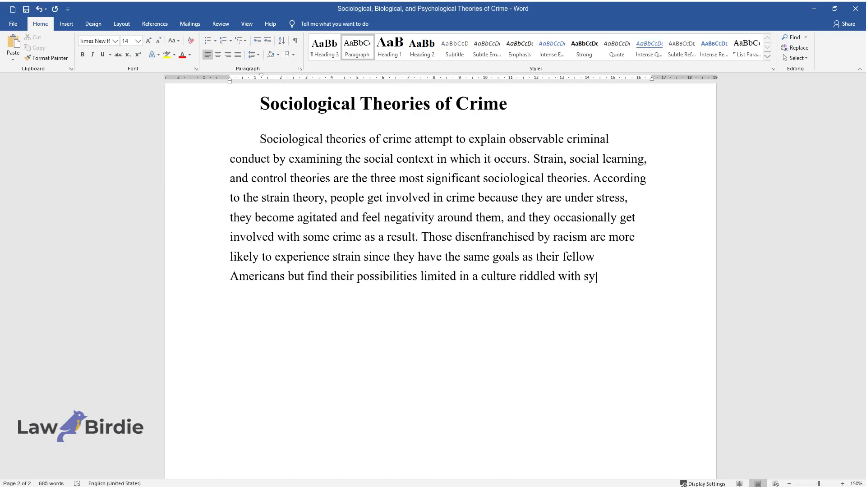
type("stematic disparities. These indiv")
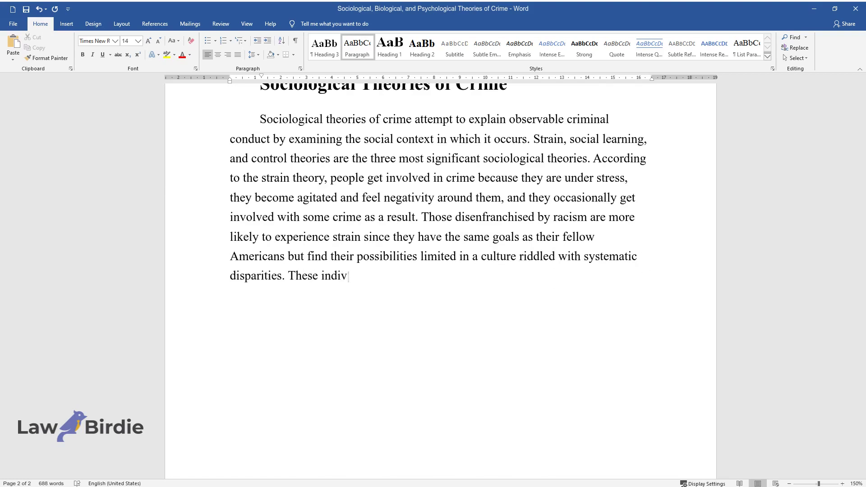
type("iduals, may, therefore, be more likely to turn to unsanctioned method")
type("s to achieve economic success, thro")
type("ugh the plenty of the so-called wh")
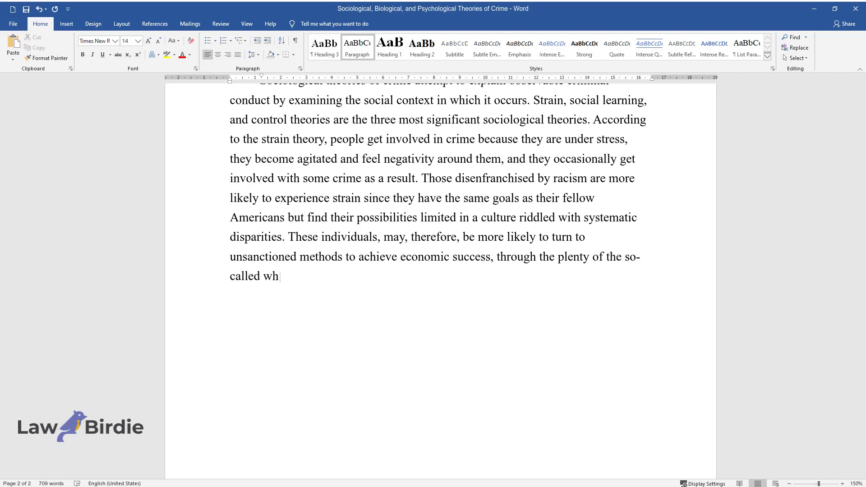
type("ite caller crime routinely taking place in the United States. This fo")
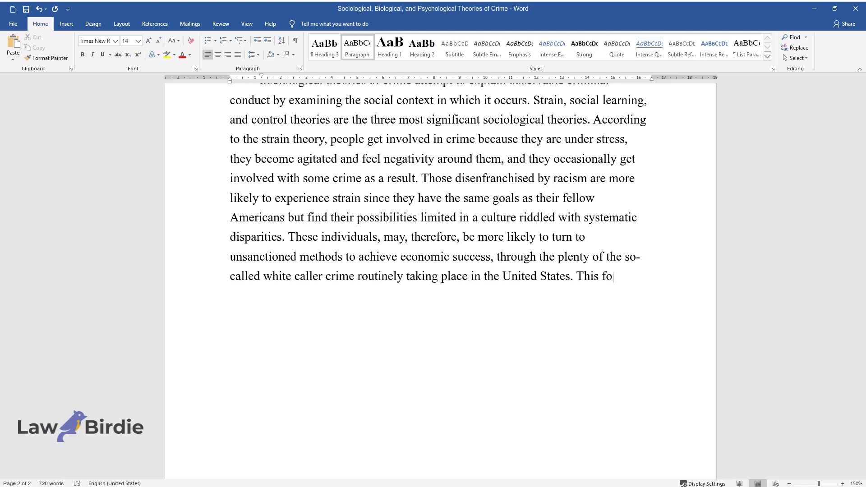
type("rm of crime refers to the misdeeds of the economically privileged such as corporate executives committing fraud.")
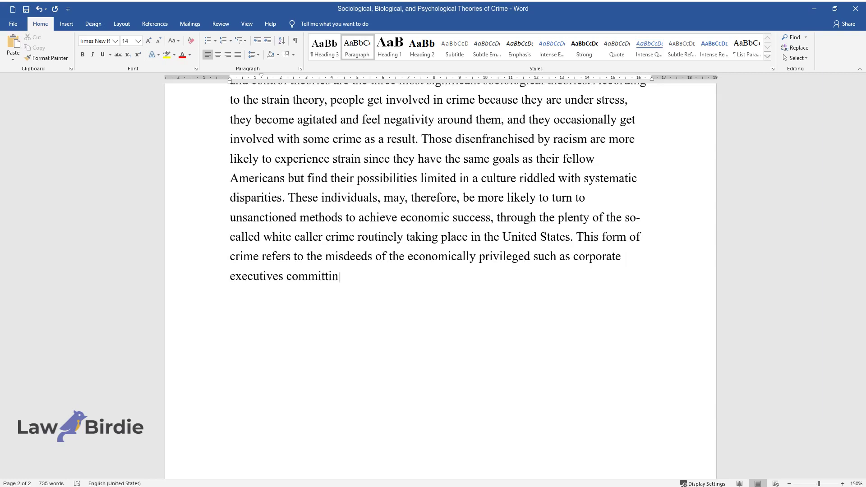
key("Return")
type("The social learning theory posits that pe")
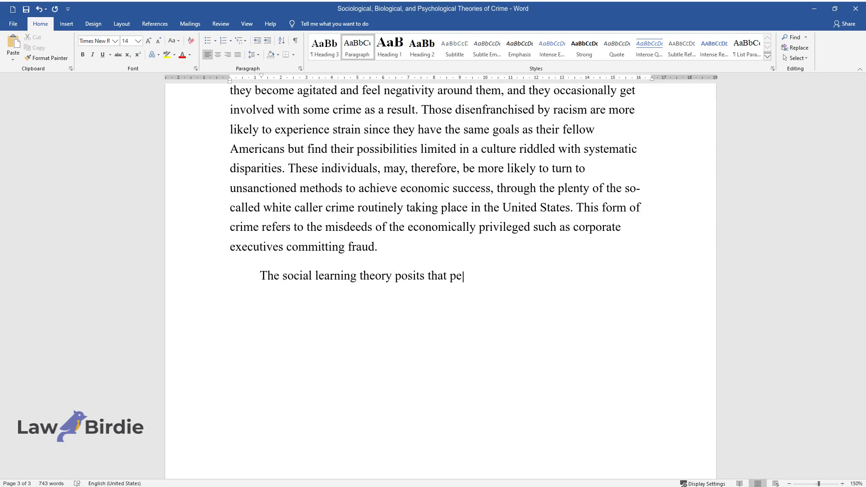
type("ople commit crimes because they le")
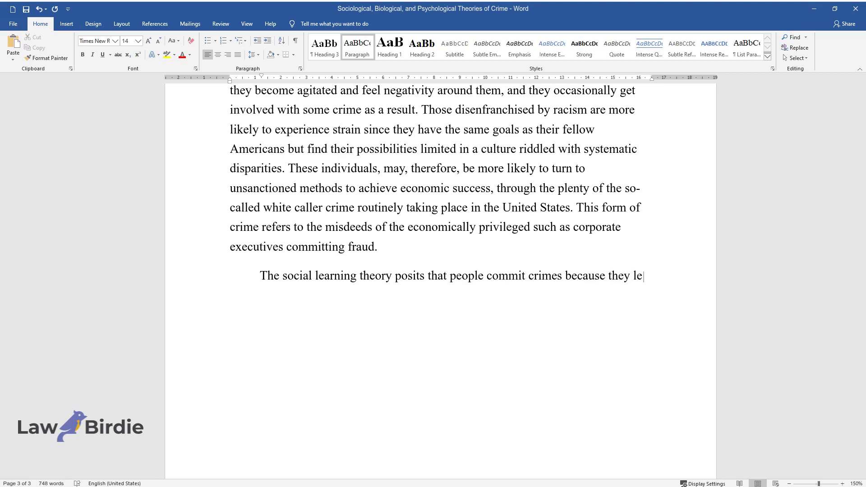
type("arn to do so from their peers and others. They discover that they are ")
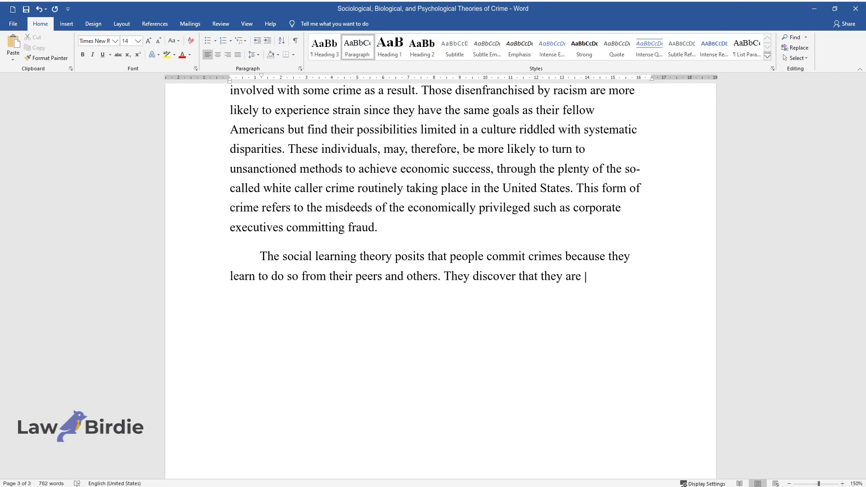
type("attracted")
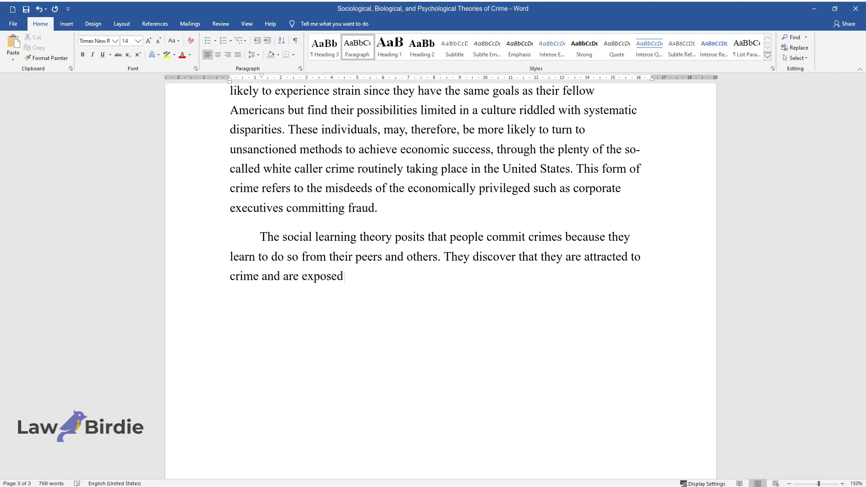
type(" to crime and are exposed to criminal models. According to t")
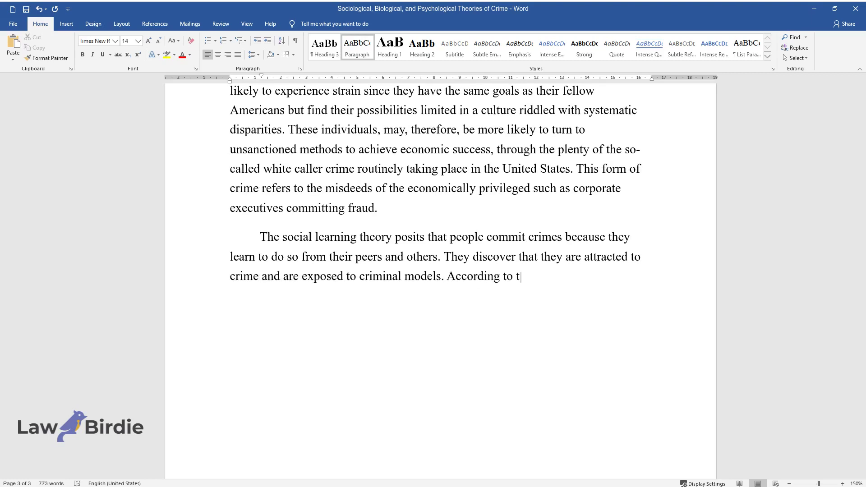
type("his hypothesis, juveniles learn to engage ")
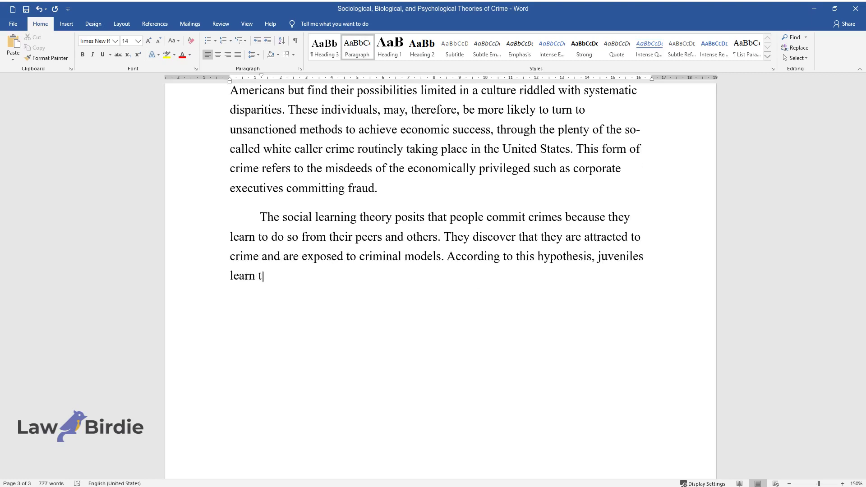
type("in criminal activity in th")
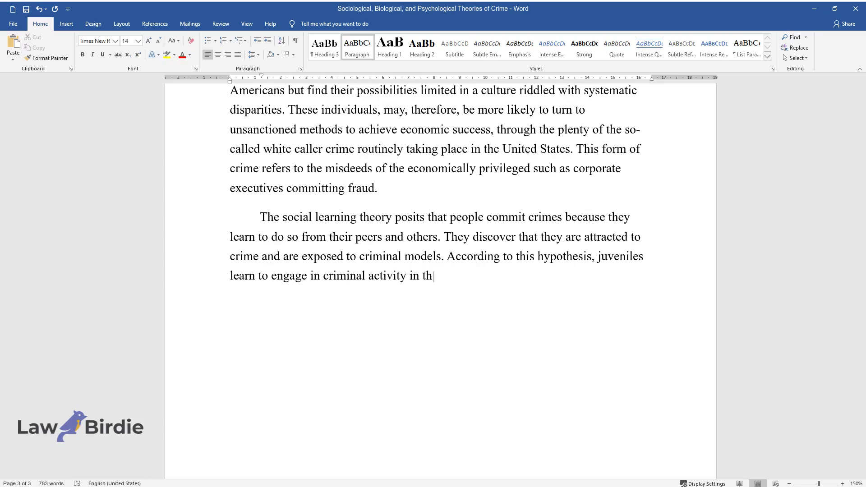
type("e same manner that adults do. Prim")
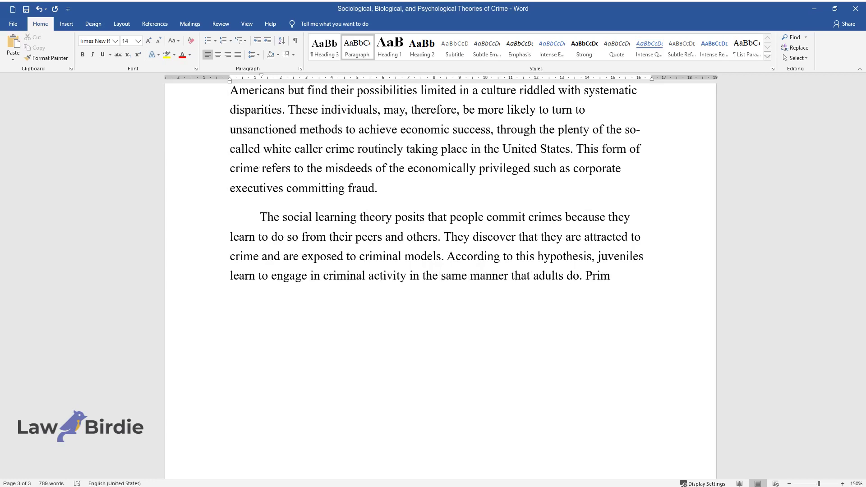
type("ary groups such as family, friends,")
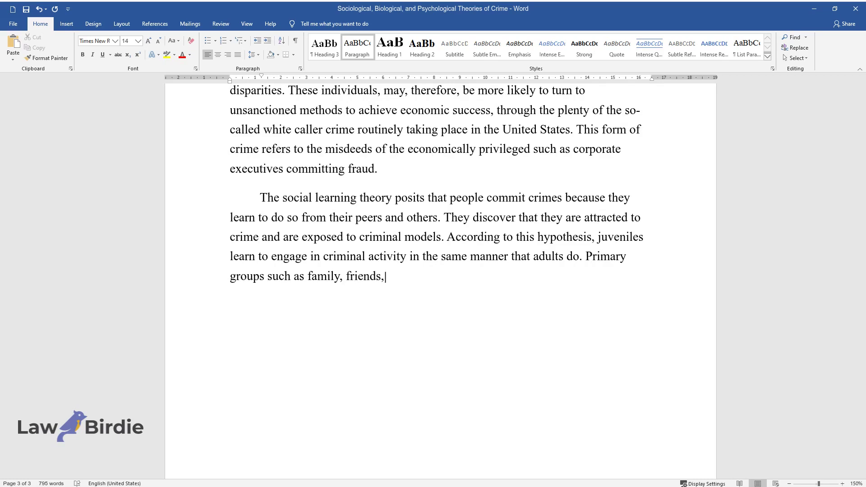
type(" and peer groups have a significan")
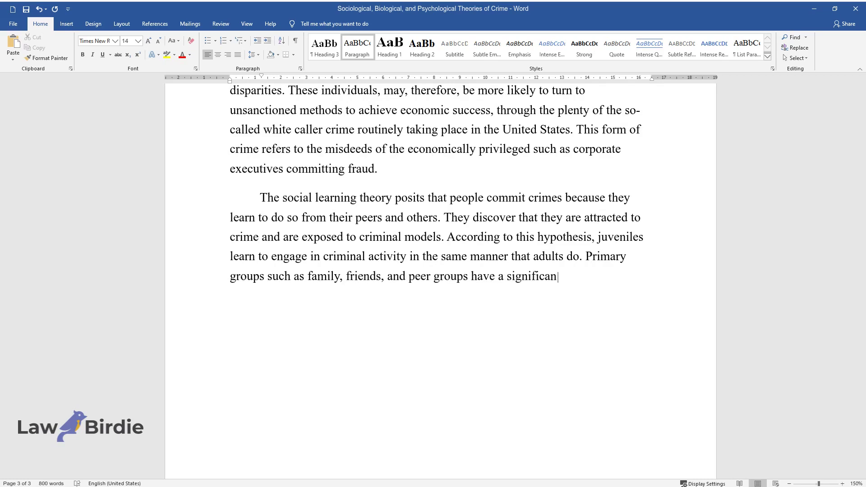
type("t influence on what children learn. For example, as per Barlow and Ka")
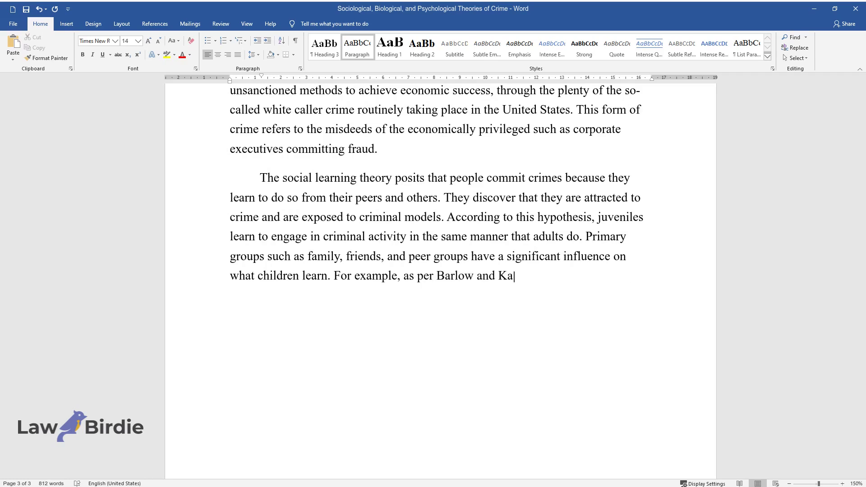
type("uzlarich, a child brought up in an environme")
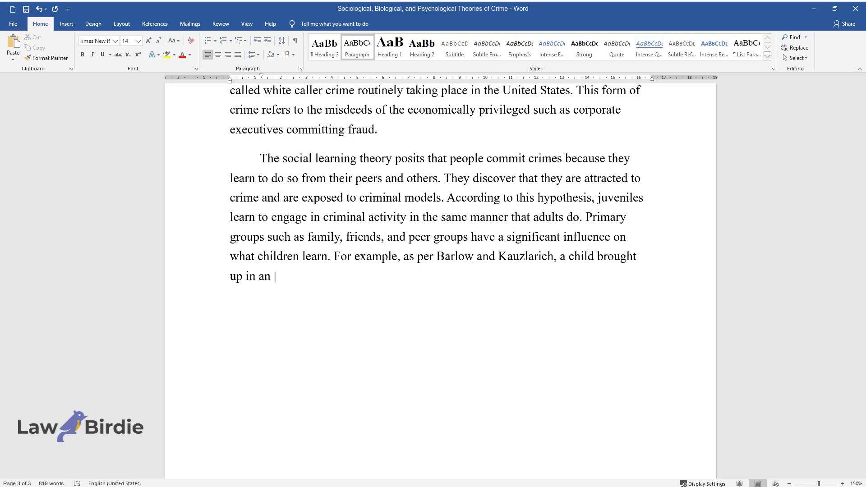
type("nt in which theft of priv")
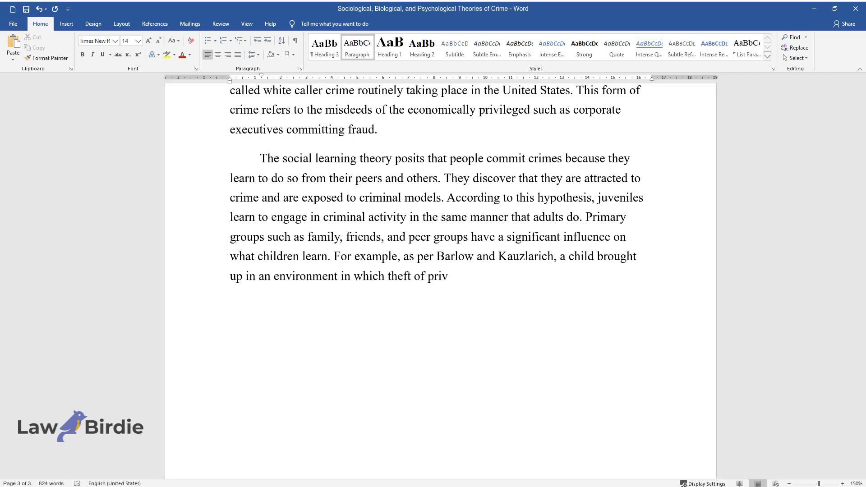
type("ate property and other serious crim")
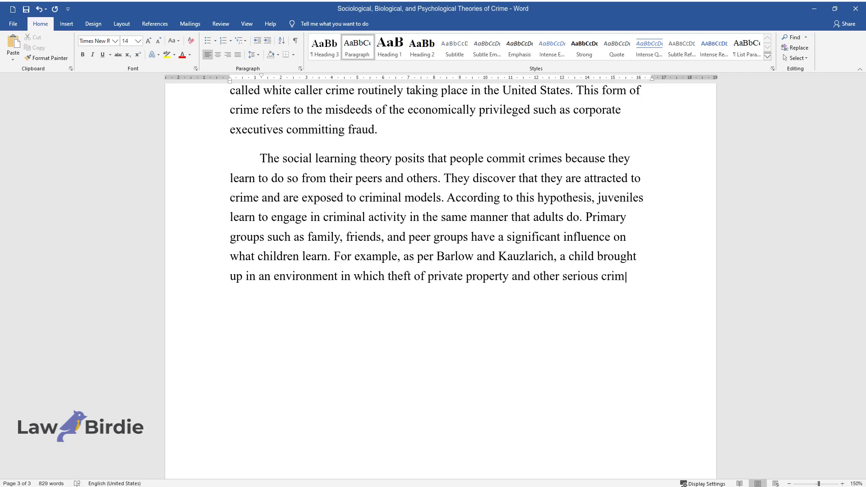
type("es are encouraged perceives aggres")
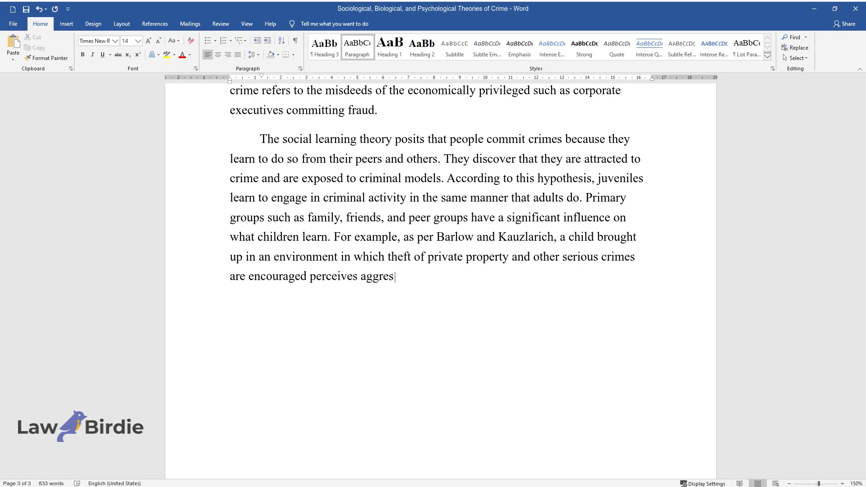
type("sion and deviance as the norm and i")
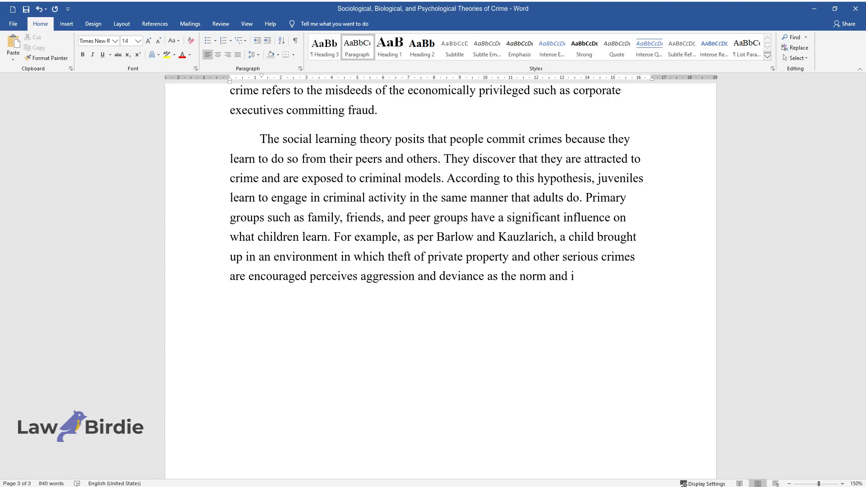
type("mitates adults who lead such lifes")
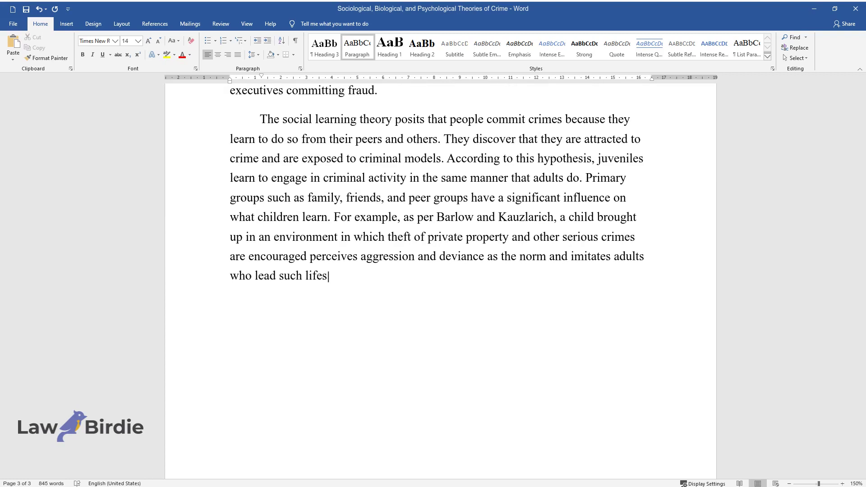
type("tyles. The majority of social learn")
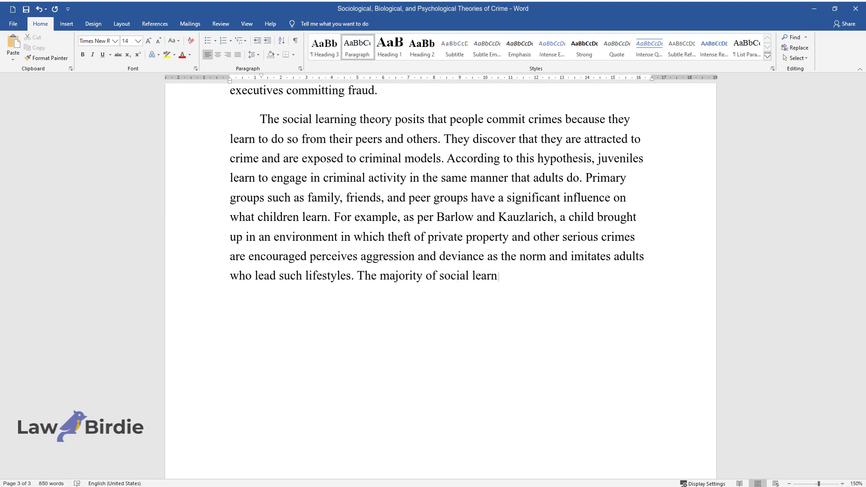
type("ing theory focuses on the three methods via which every ind")
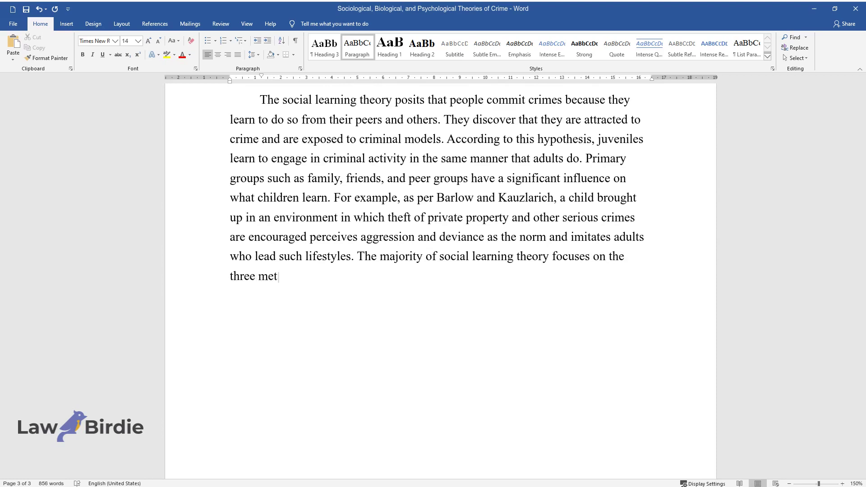
type("ividual le")
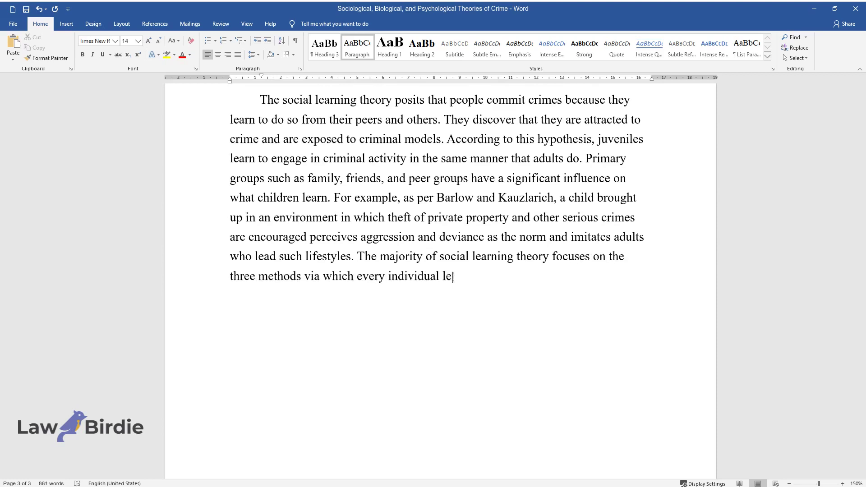
type("arns to engage in criminal behavio")
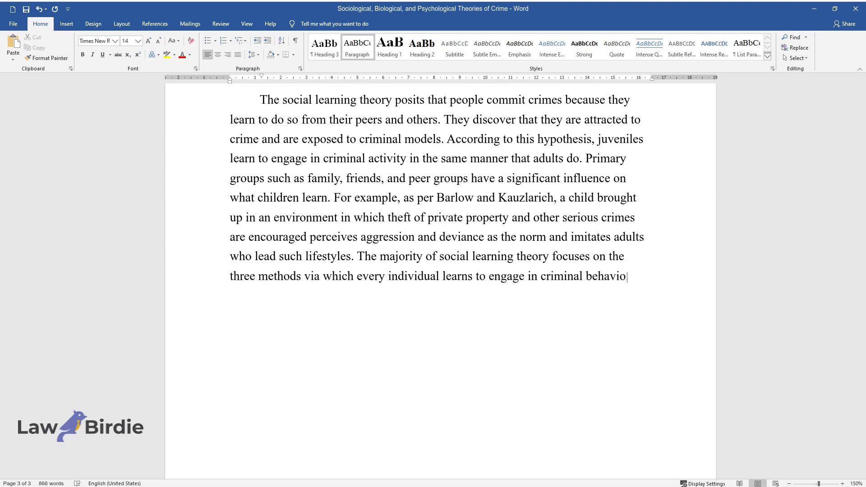
type("r: differential reinforcement, mode")
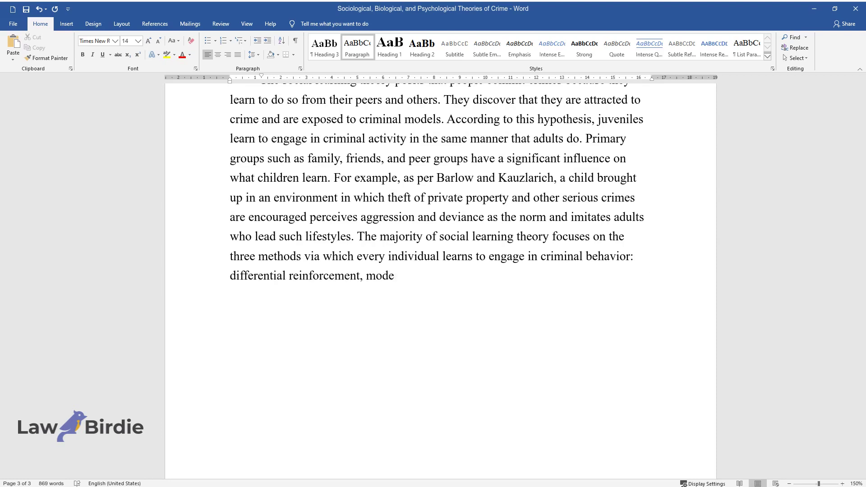
type("ling, and beliefs.")
End the social learning paragraph and start a new line for the next heading
key("Return")
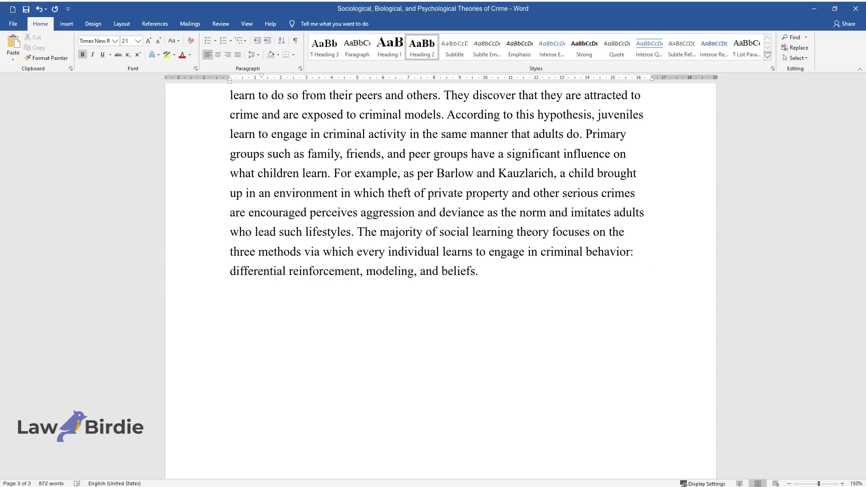
Add a 'Conclusion' heading and begin its paragraph comparing the biological, sociological and psychological theories
type("Conclusion")
key("Return")
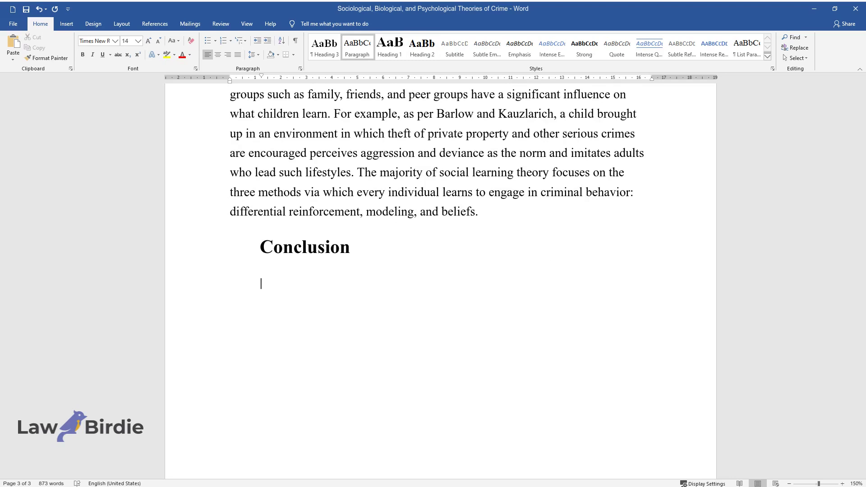
type("In conclusion, sociological, biological, and psychologic")
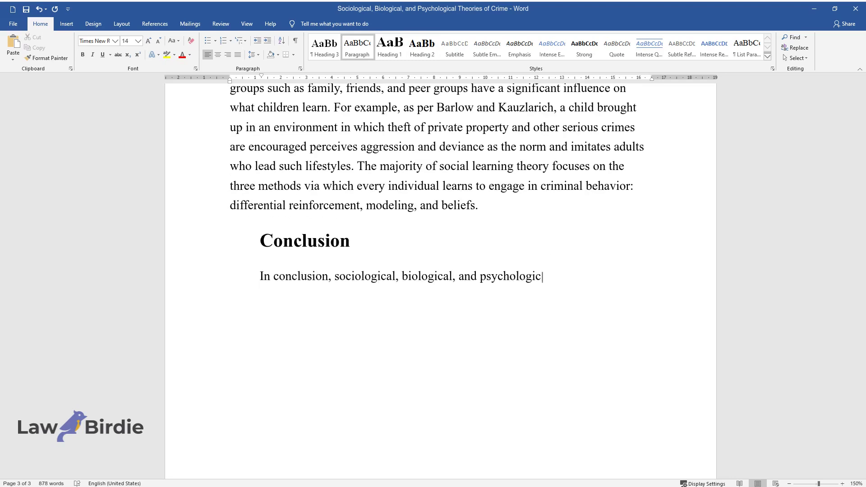
type("al theories of crime causation e")
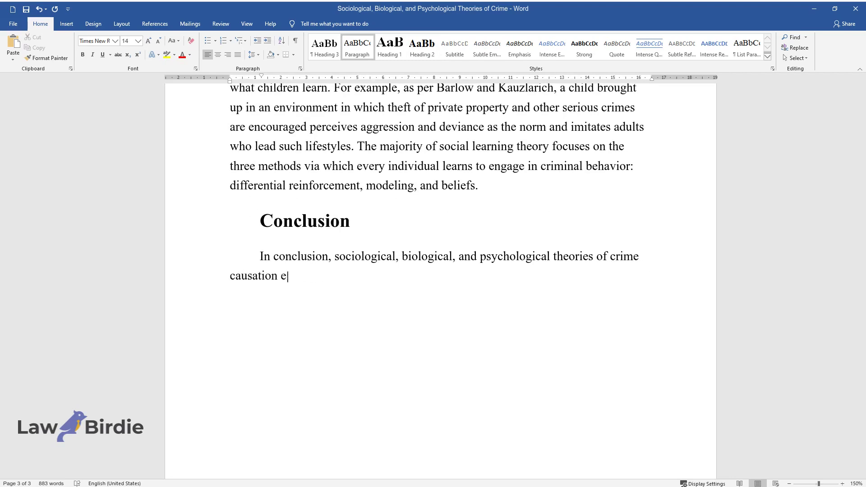
type("xplain human behavior from diffe")
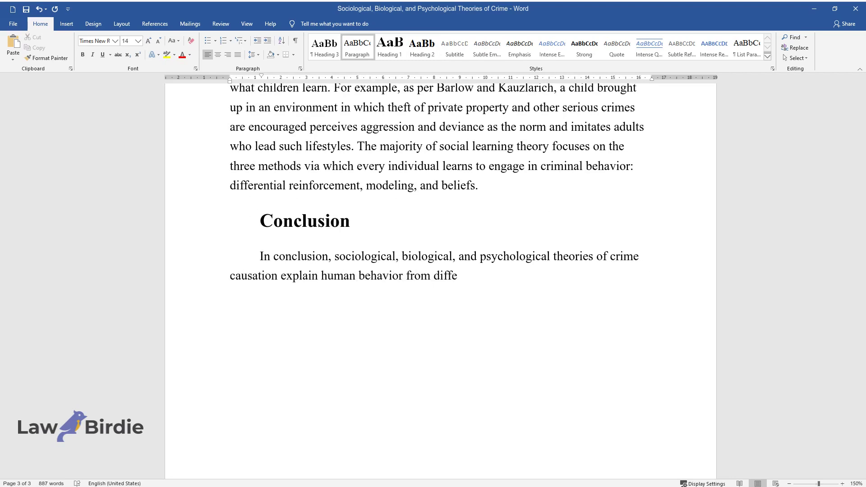
type("rent viewpoints. The biological")
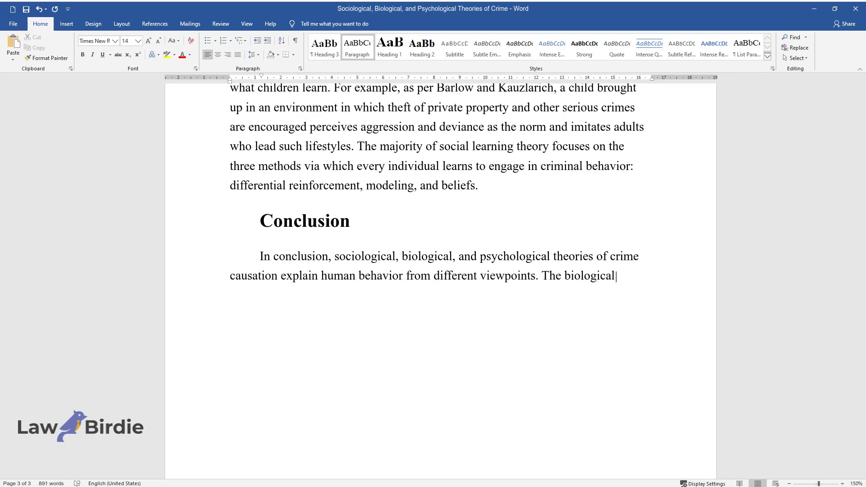
type(" theory explains human behavior ")
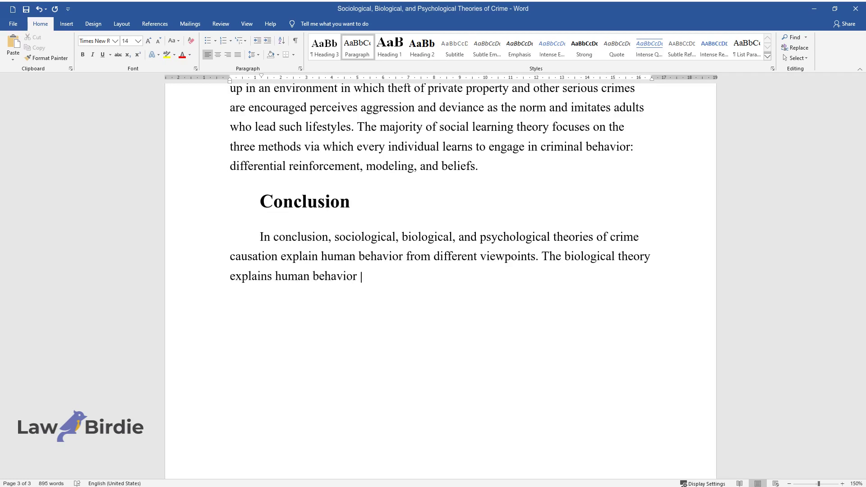
type("based on heredity, that is, gene")
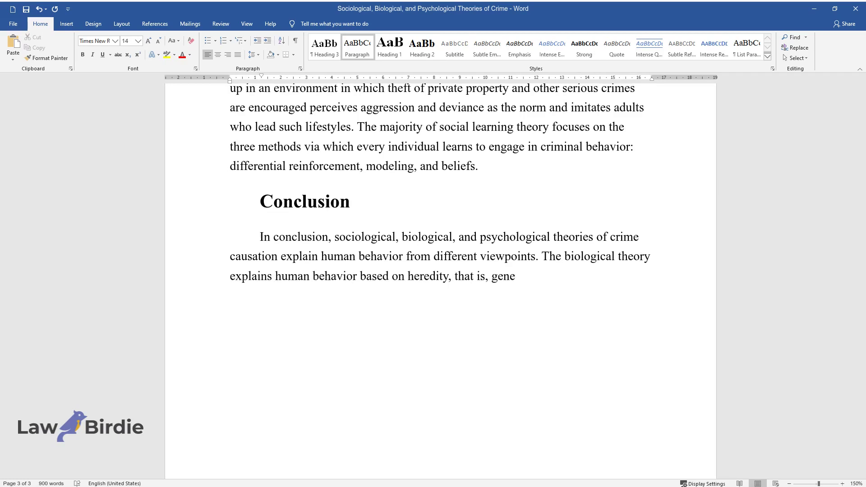
type("tic materials are passed from pa")
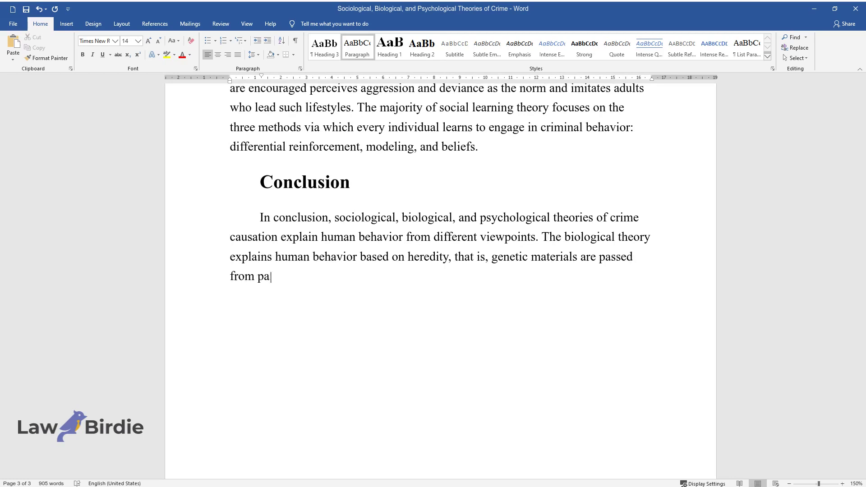
type("rents to children. Sociological")
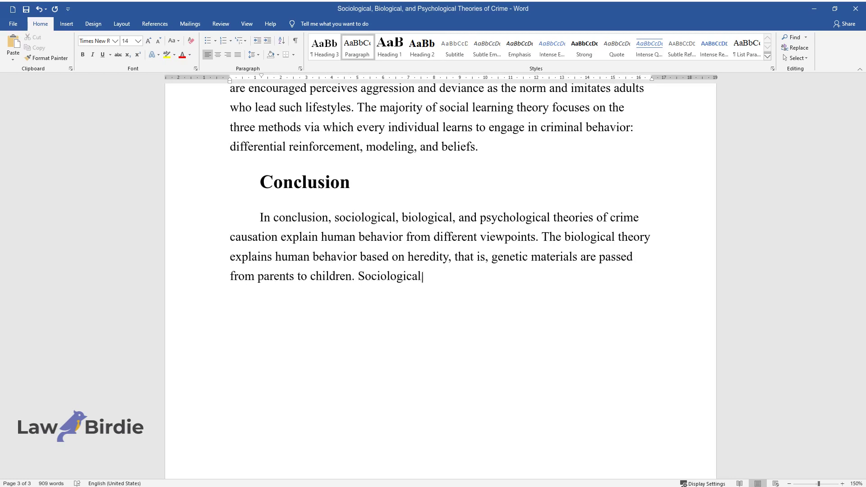
type(" theory, on the other hand, is b")
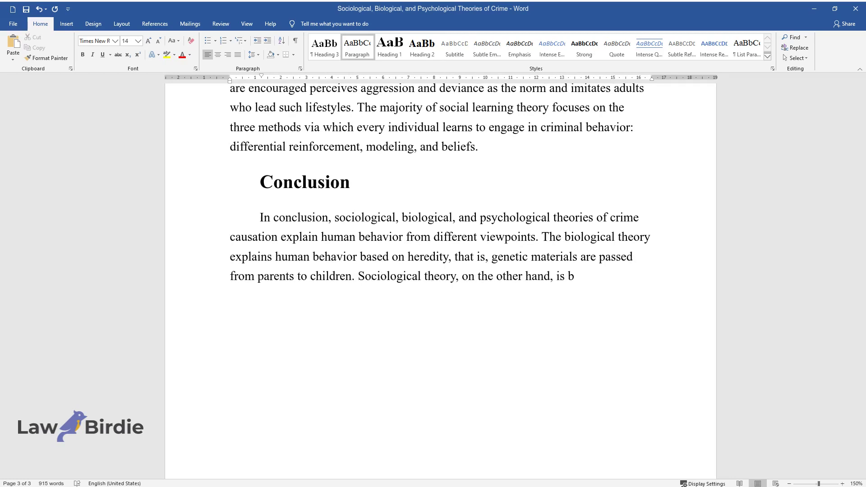
type("ased on societal conditions to explain crime and human behavior while psychologi")
type("ory focus")
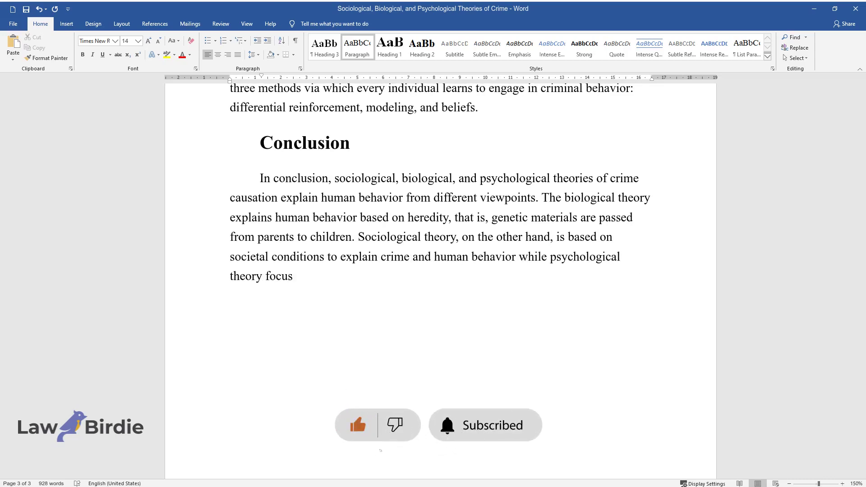
type("es on mental deficiencies and condition")
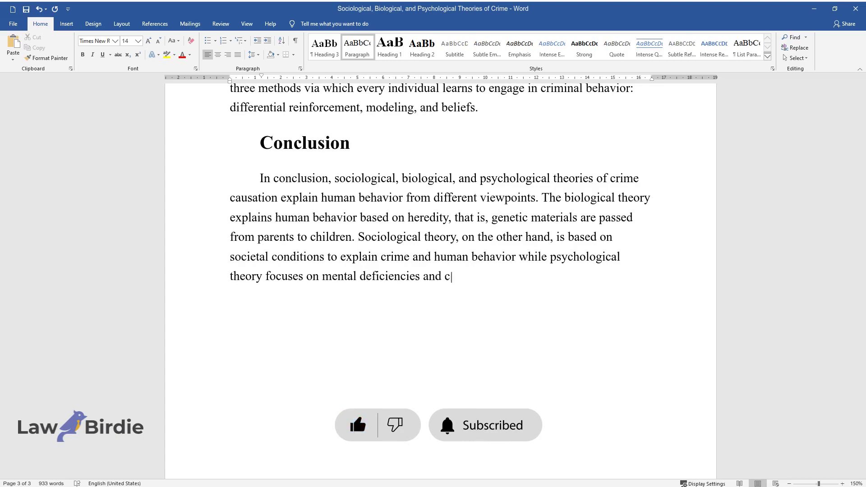